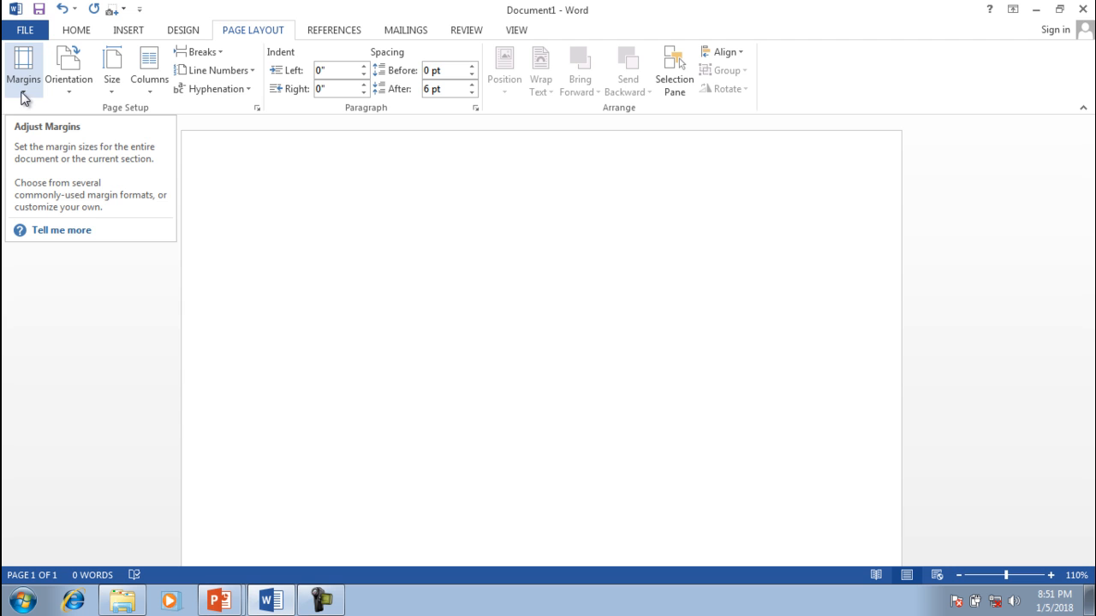
{"action": "left_click", "coordinate": [23, 96]}
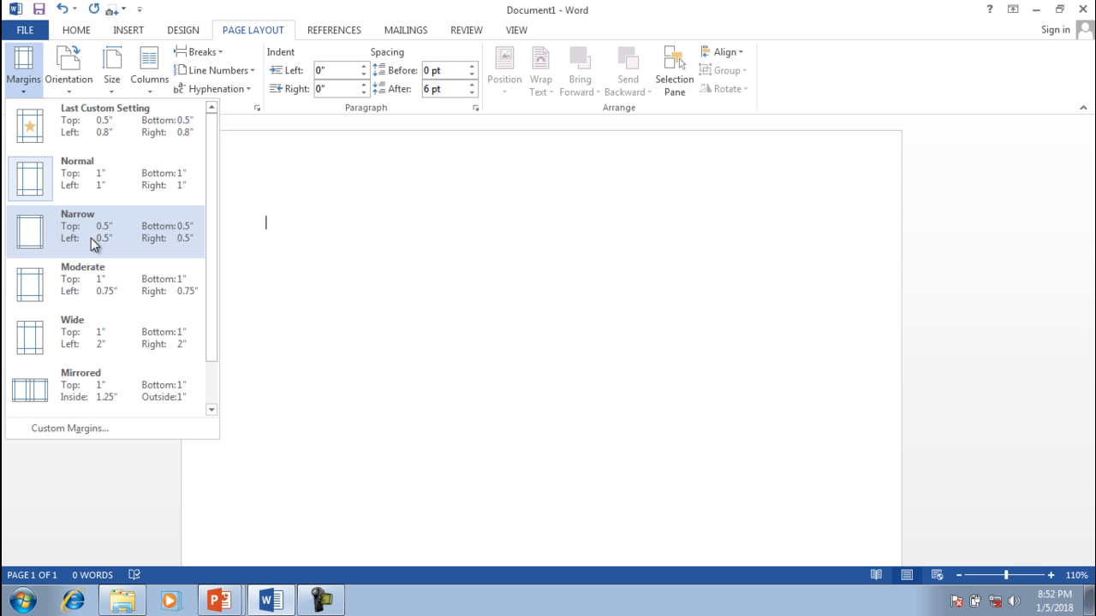
{"action": "left_click", "coordinate": [65, 430]}
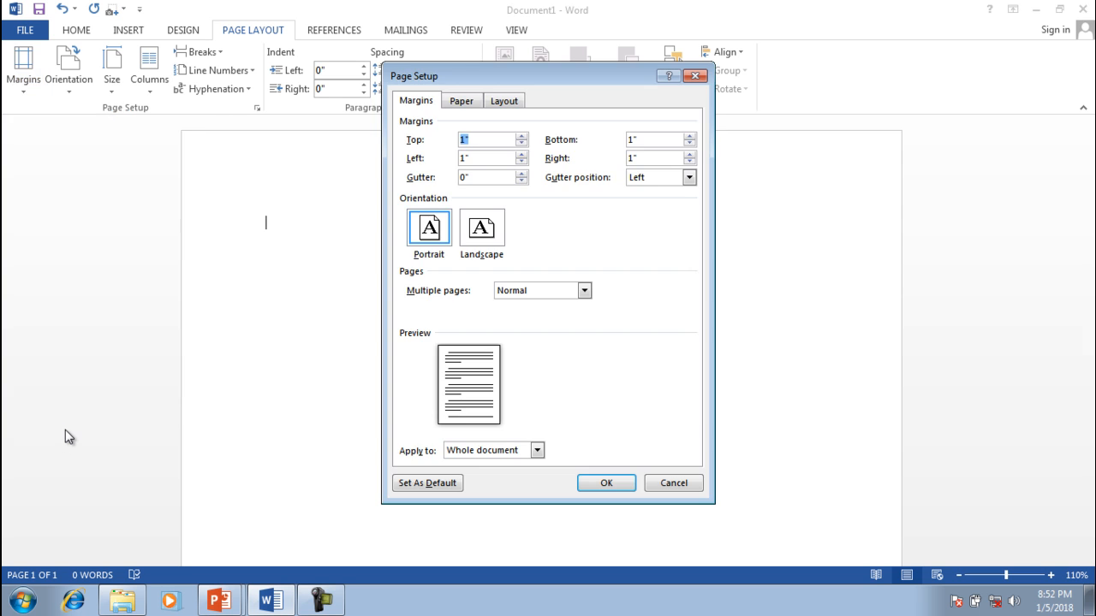
{"action": "left_click", "coordinate": [693, 75]}
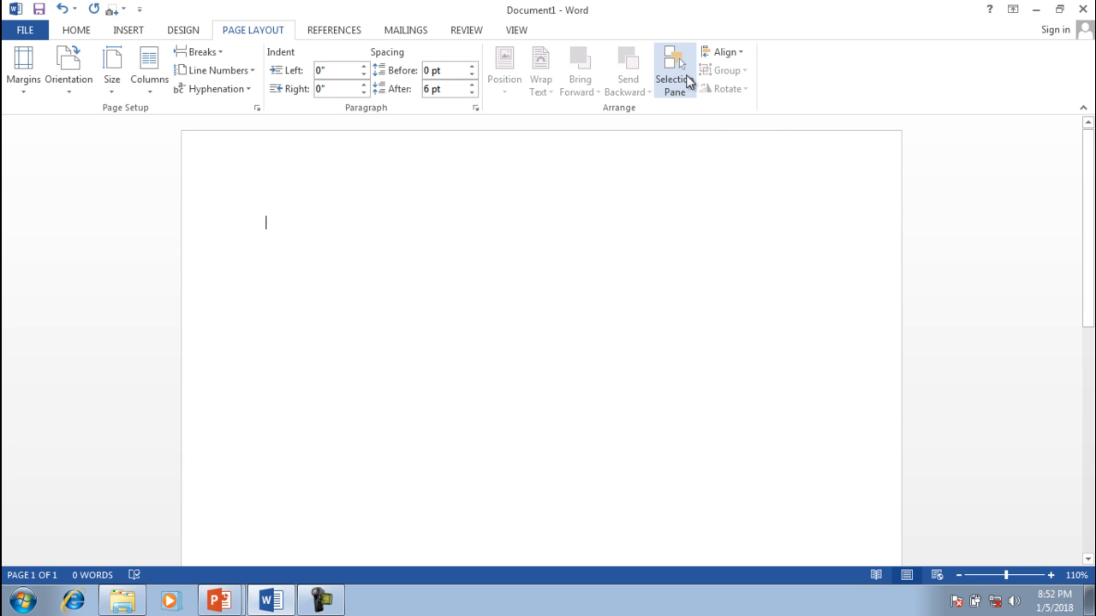
Open the recent document "text" stored on the Desktop.
{"action": "left_click", "coordinate": [21, 32]}
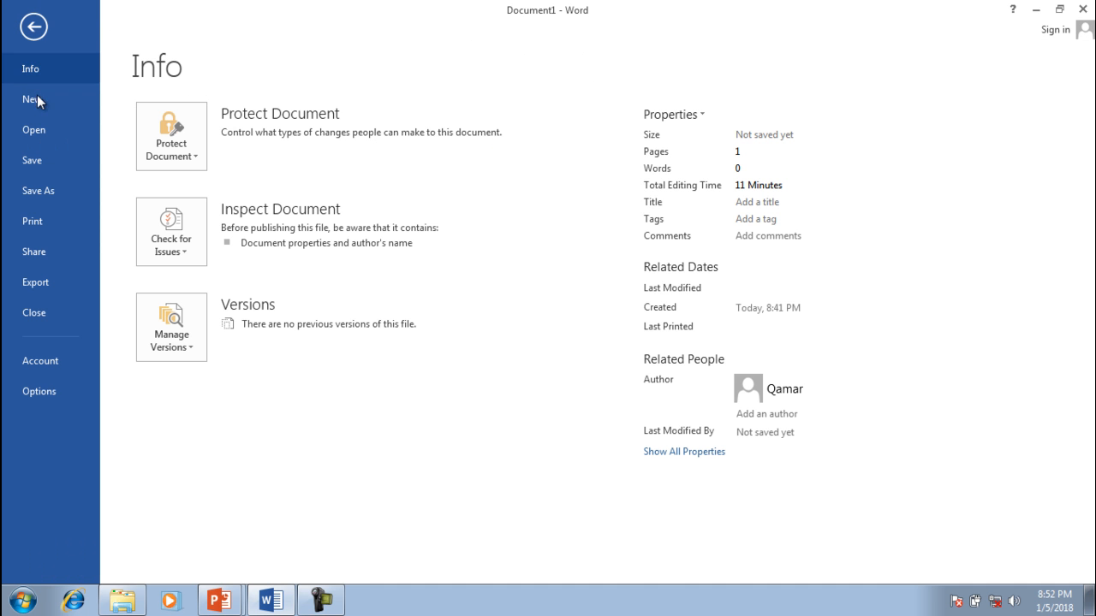
{"action": "left_click", "coordinate": [36, 131]}
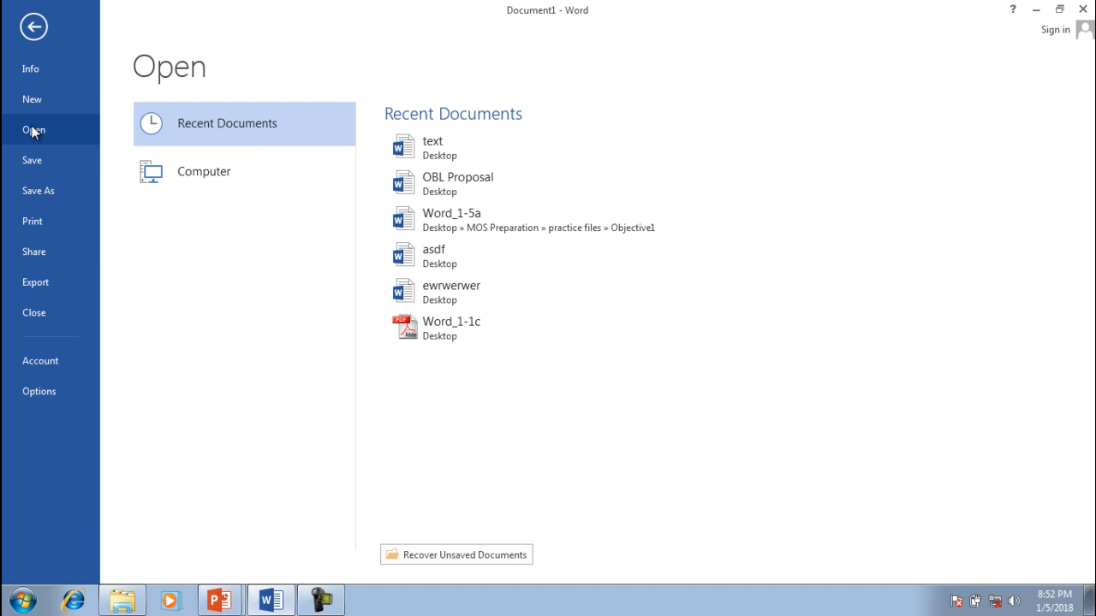
{"action": "left_click", "coordinate": [435, 153]}
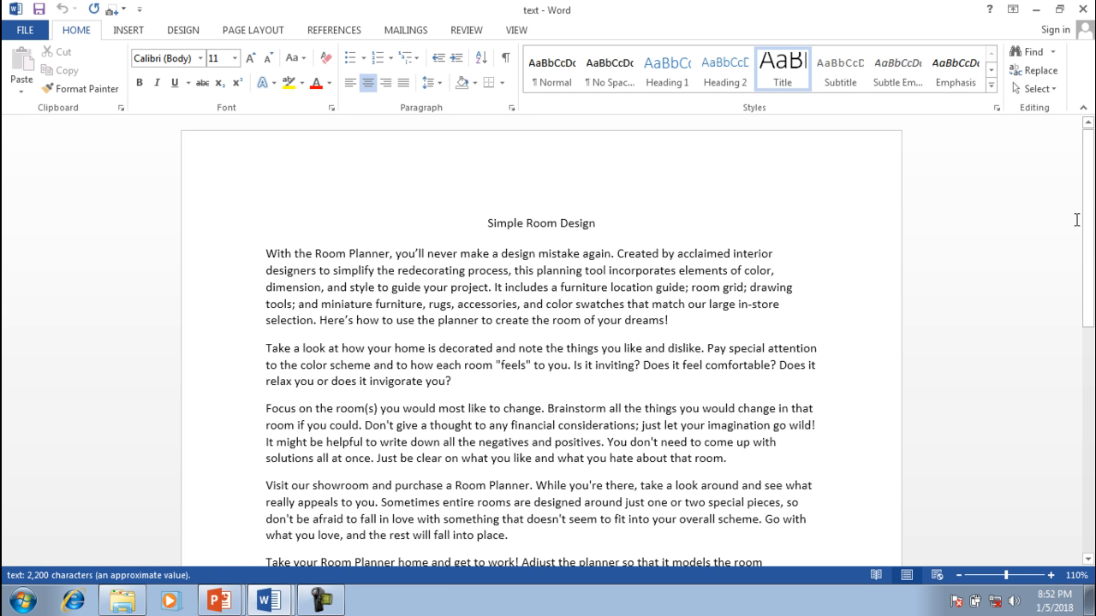
{"action": "scroll", "coordinate": [1090, 211], "scroll_direction": "down", "scroll_amount": 1}
{"action": "scroll", "coordinate": [1090, 211], "scroll_direction": "up", "scroll_amount": 1}
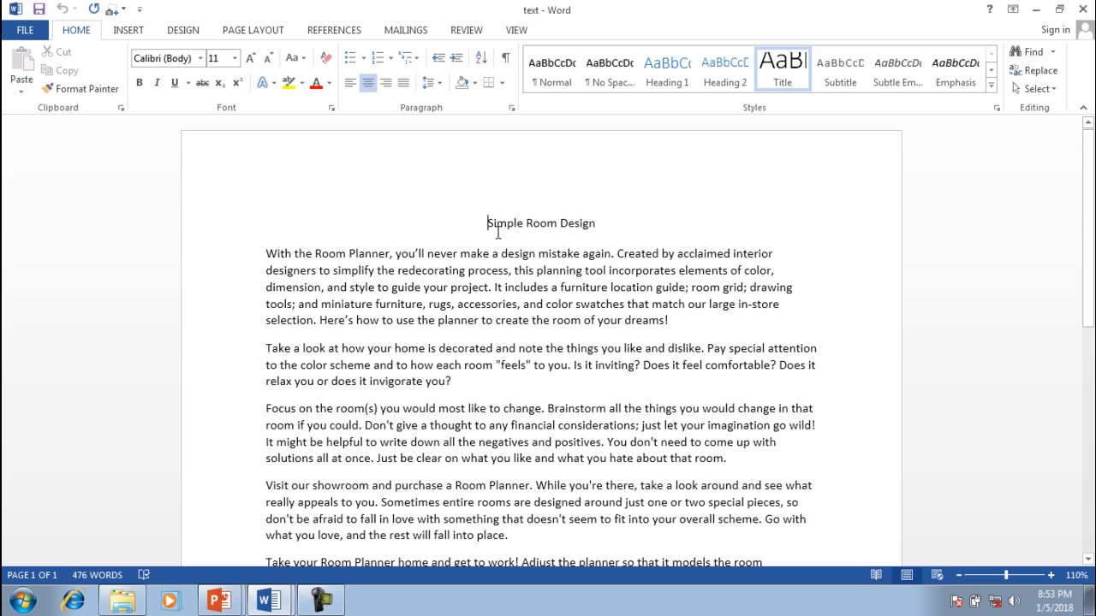
Select the title "Simple Room Design" and enter custom top and bottom margins of .5 inch in the page setup.
{"action": "left_click_drag", "start_coordinate": [490, 226], "coordinate": [591, 229]}
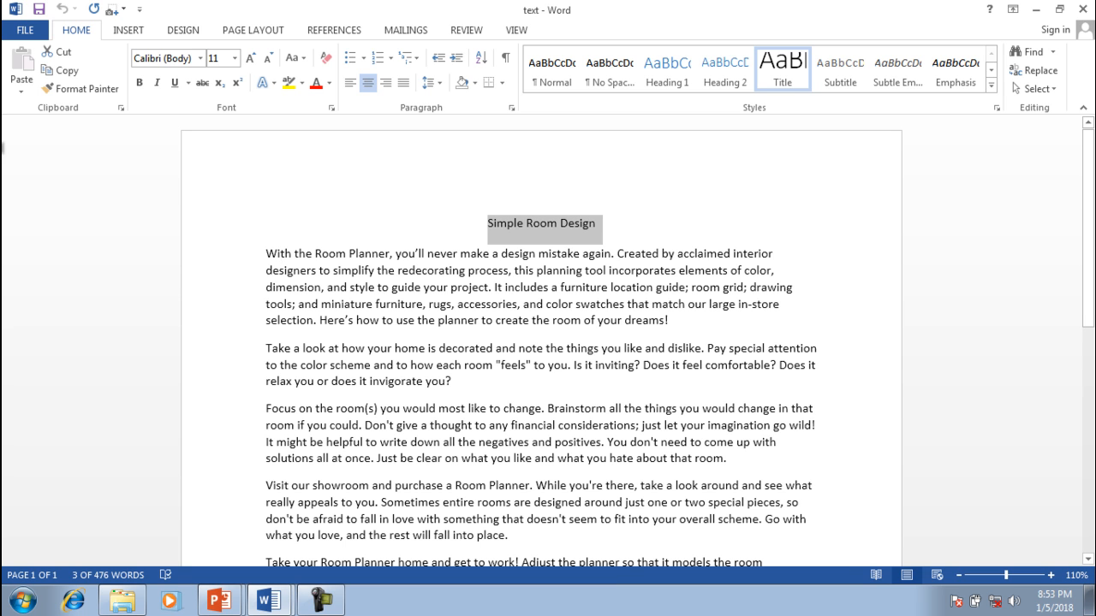
{"action": "left_click", "coordinate": [268, 36]}
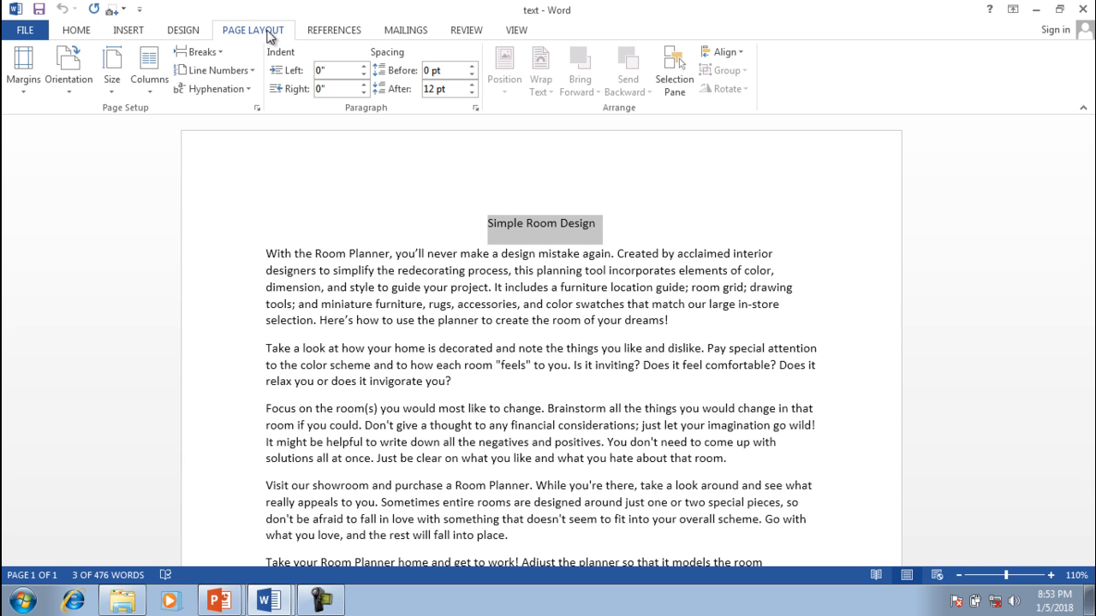
{"action": "left_click", "coordinate": [20, 93]}
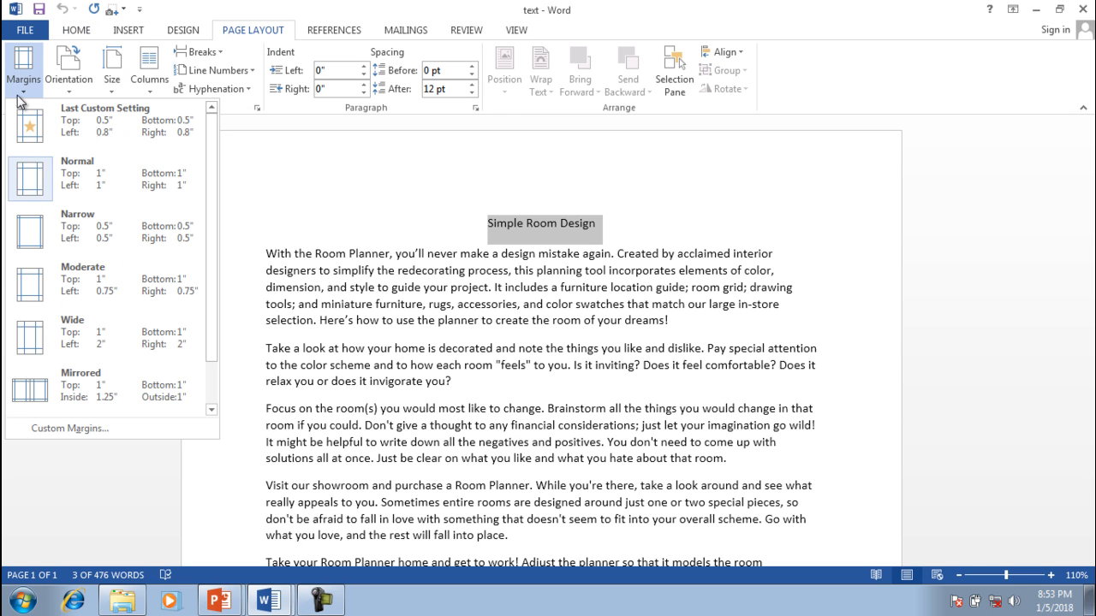
{"action": "left_click", "coordinate": [47, 428]}
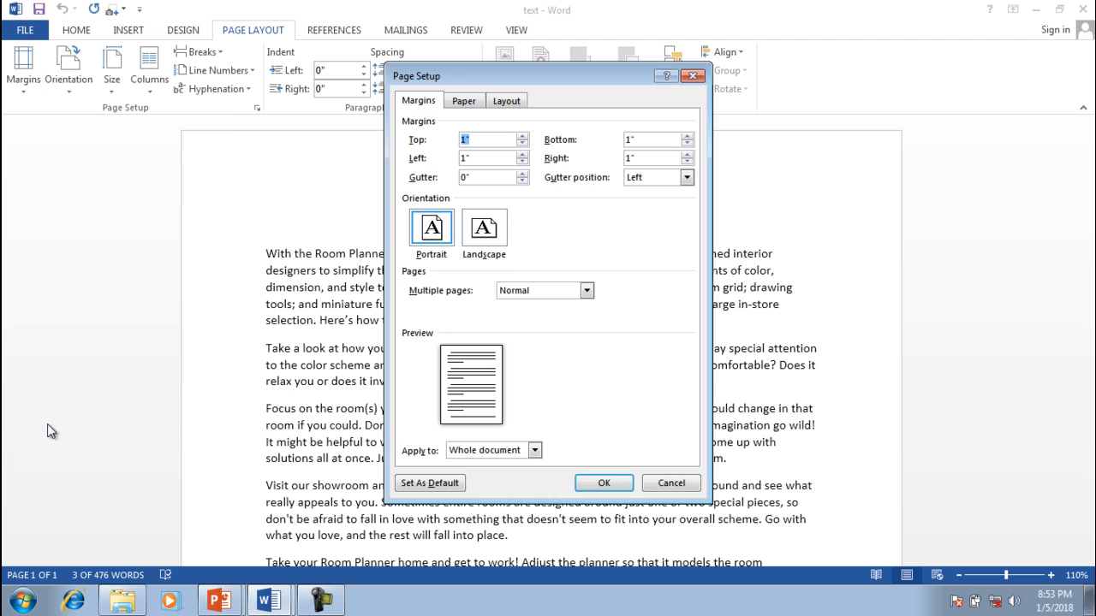
{"action": "left_click_drag", "start_coordinate": [523, 79], "coordinate": [798, 95]}
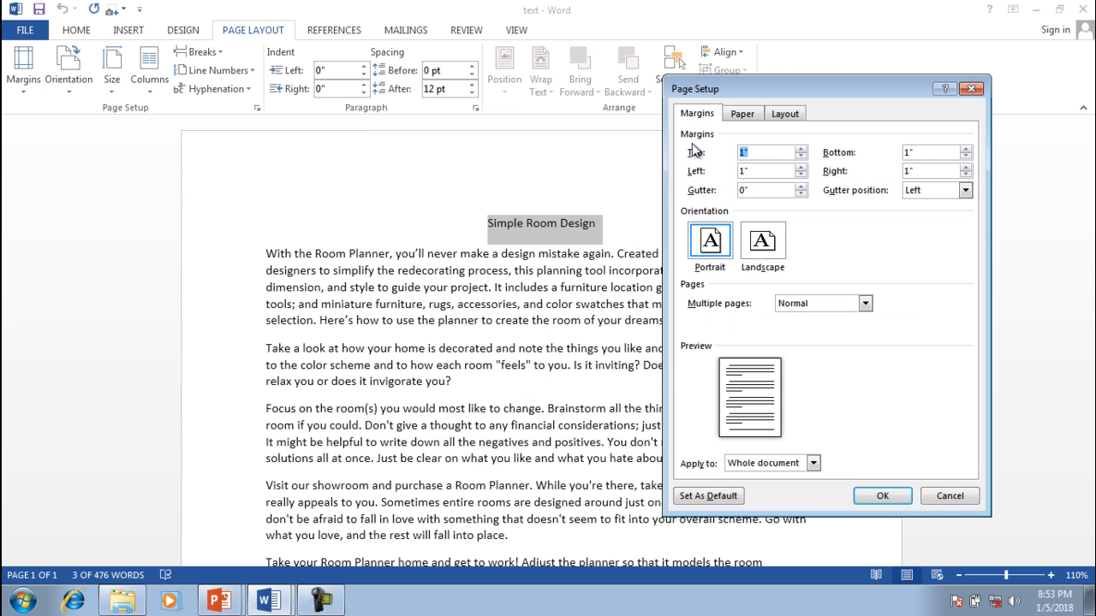
{"action": "left_click", "coordinate": [743, 152]}
{"action": "left_click_drag", "start_coordinate": [743, 152], "coordinate": [734, 157]}
{"action": "type", "text": ".5"}
{"action": "left_click", "coordinate": [907, 152]}
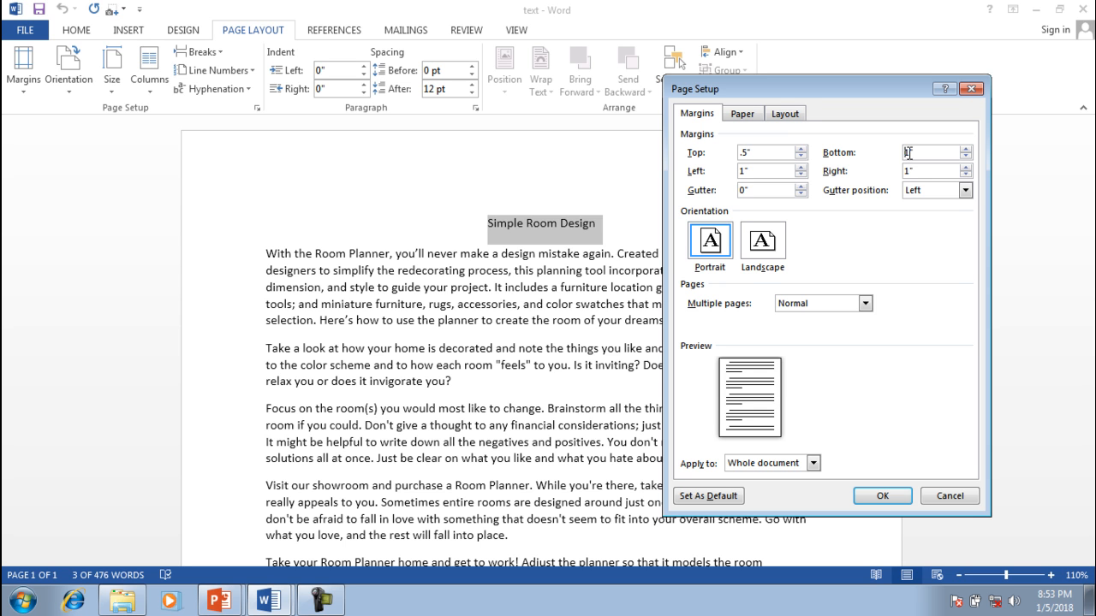
{"action": "double_click", "coordinate": [908, 152]}
{"action": "type", "text": ".5"}
Set the left and right margins to .5 inch and apply the margins to the whole document.
{"action": "left_click", "coordinate": [742, 170]}
{"action": "double_click", "coordinate": [744, 171]}
{"action": "type", "text": ".5"}
{"action": "double_click", "coordinate": [907, 171]}
{"action": "type", "text": ".5"}
{"action": "left_click", "coordinate": [814, 463]}
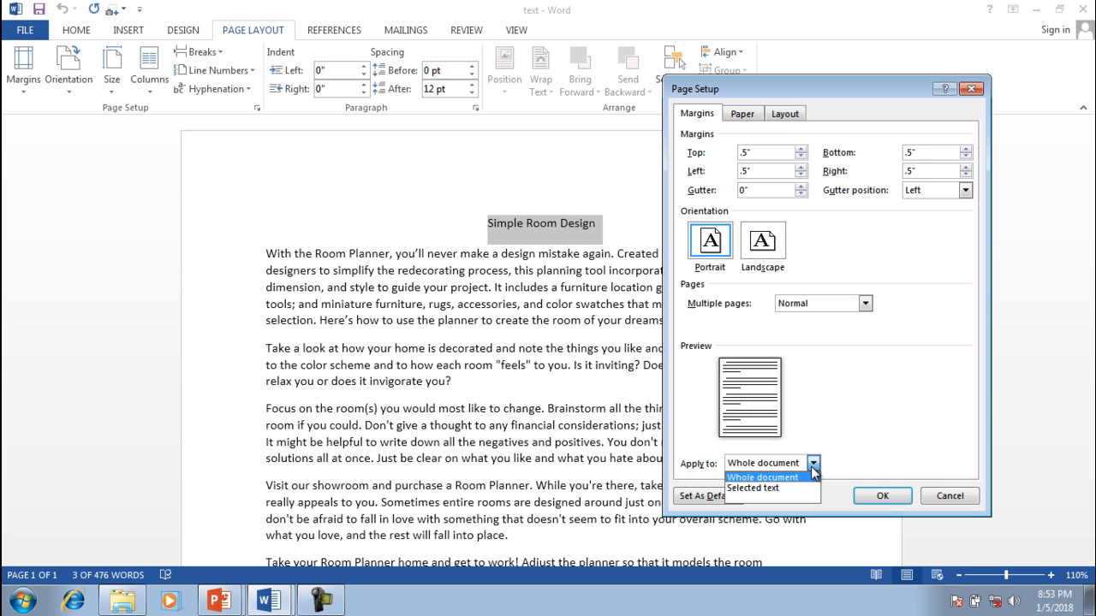
{"action": "left_click", "coordinate": [766, 479]}
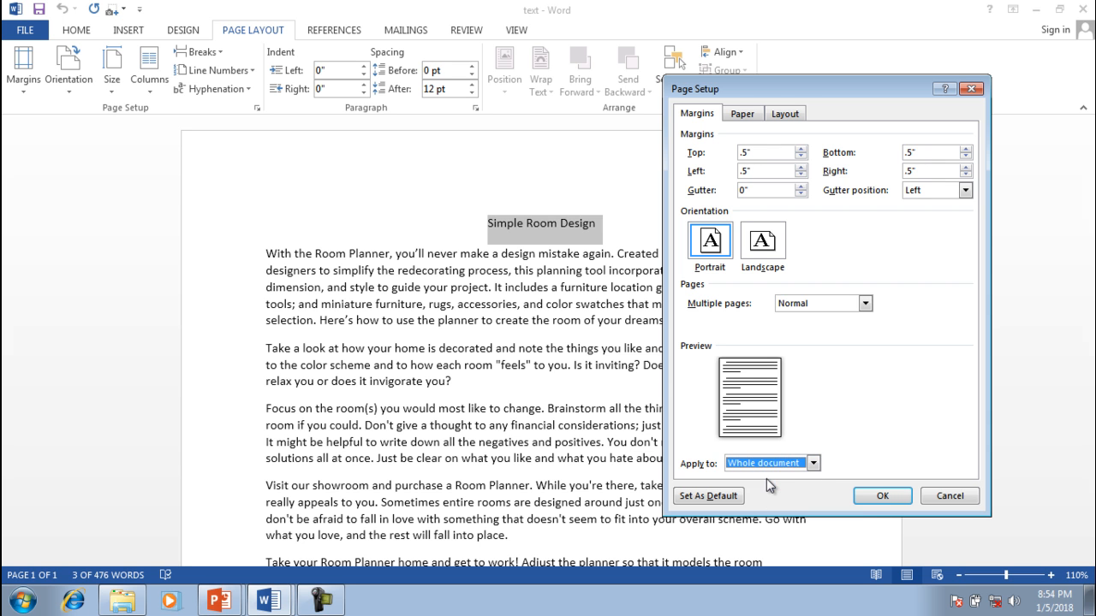
{"action": "left_click", "coordinate": [881, 496]}
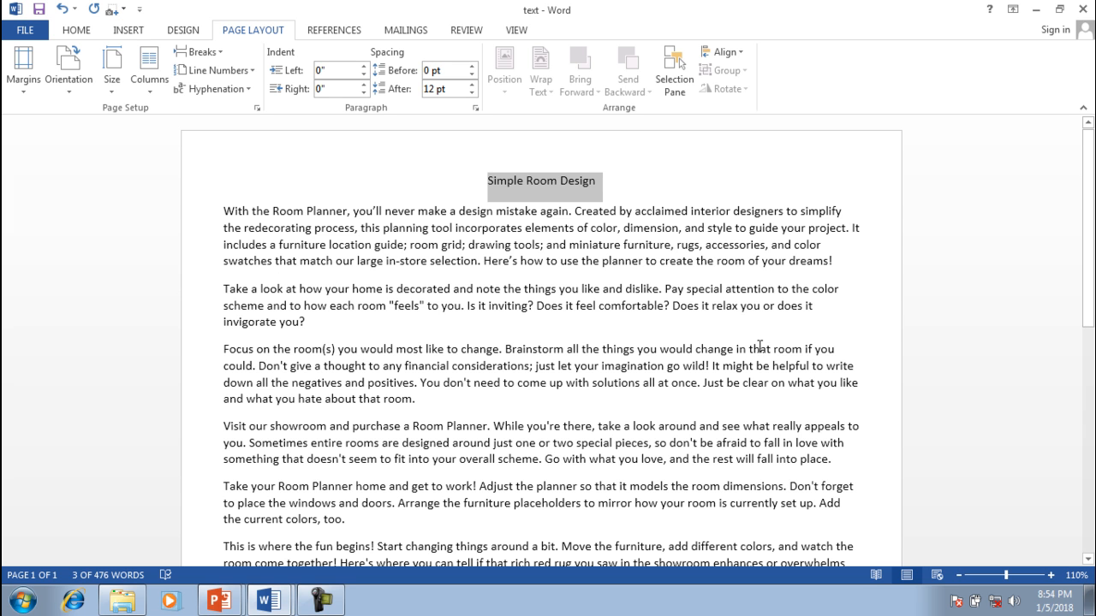
Try the Wide margin preset on the document and return to the last custom margin setting.
{"action": "left_click_drag", "start_coordinate": [1087, 273], "coordinate": [1042, 104]}
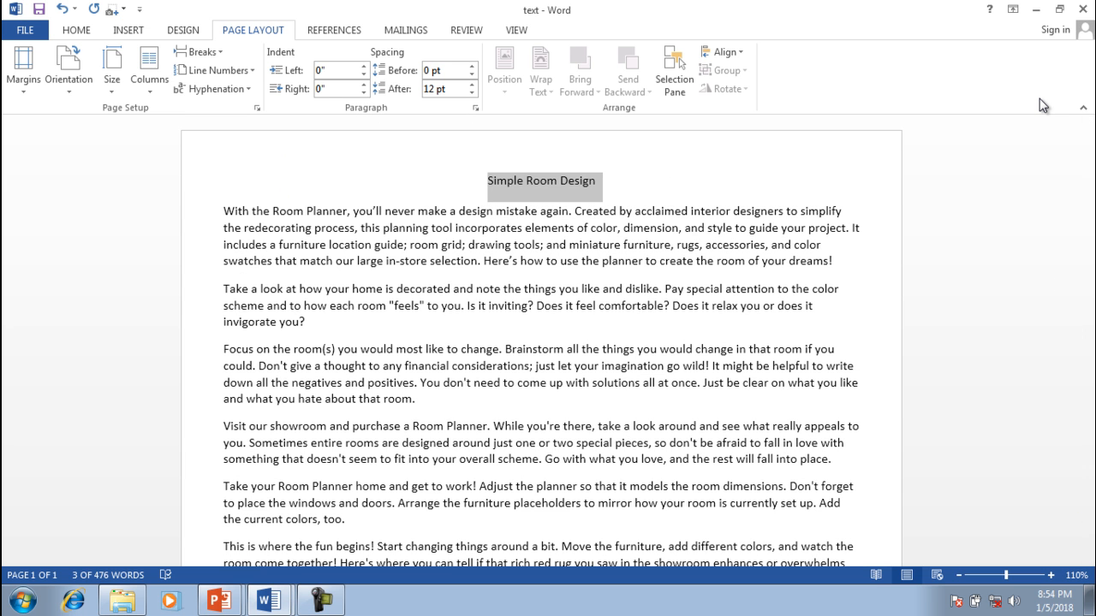
{"action": "left_click", "coordinate": [24, 85]}
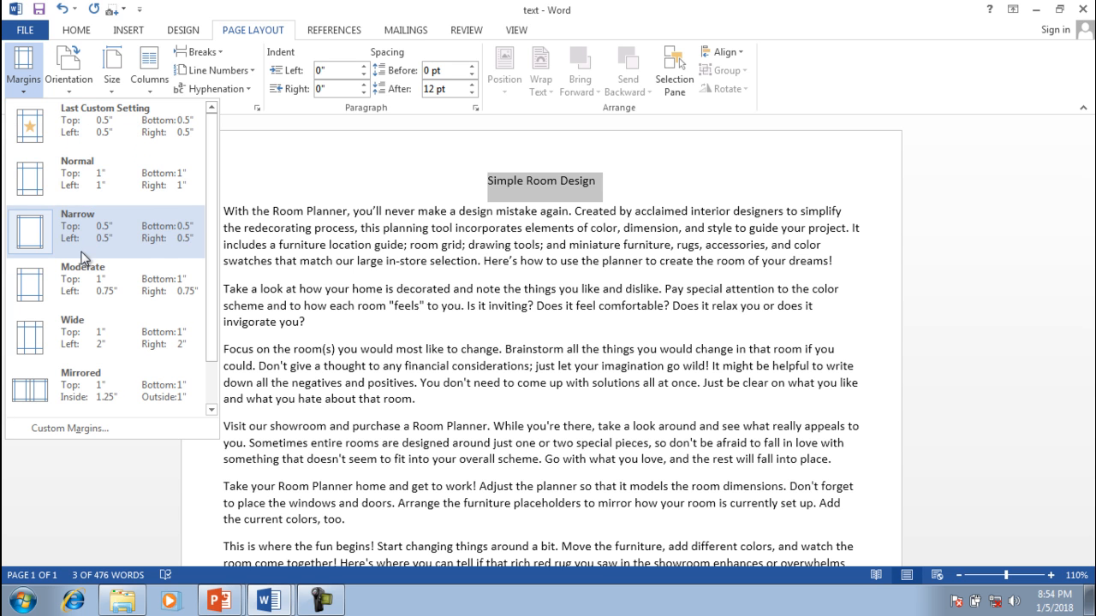
{"action": "left_click", "coordinate": [78, 340]}
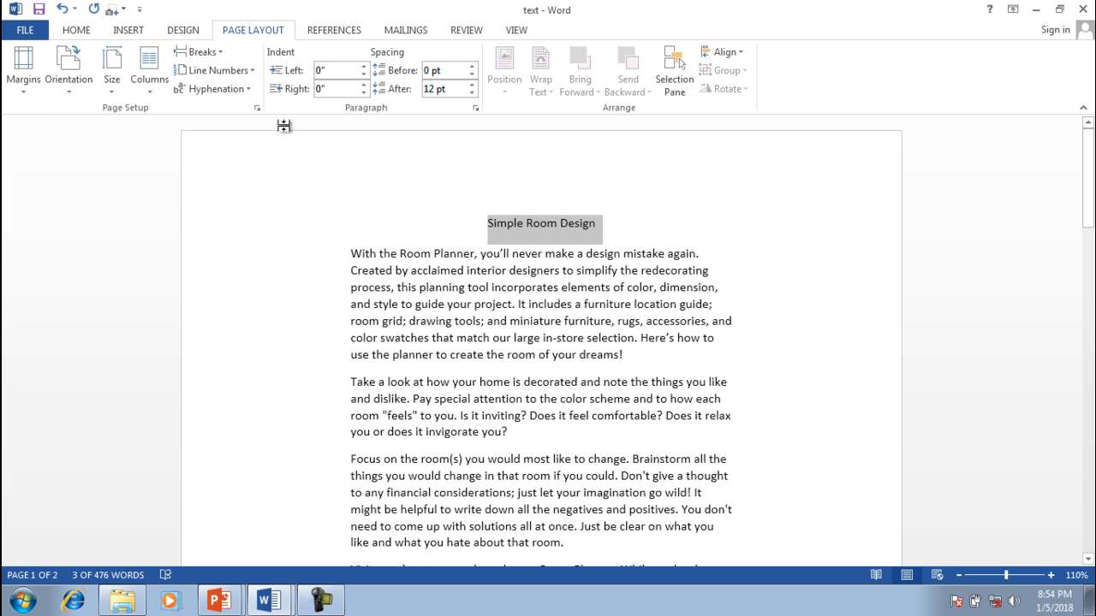
{"action": "left_click", "coordinate": [30, 101]}
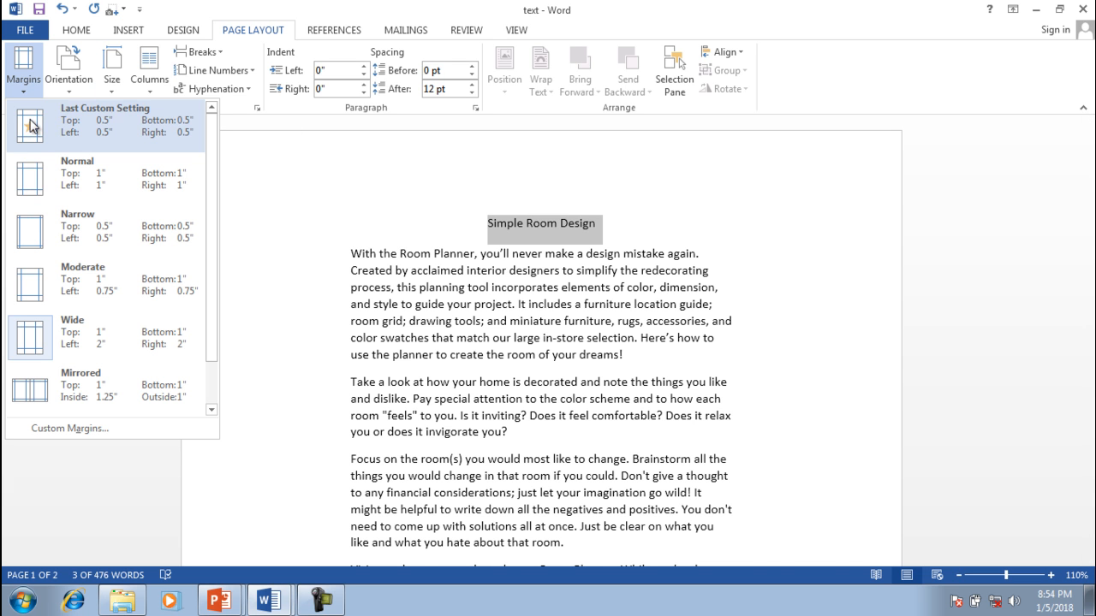
{"action": "left_click", "coordinate": [25, 126]}
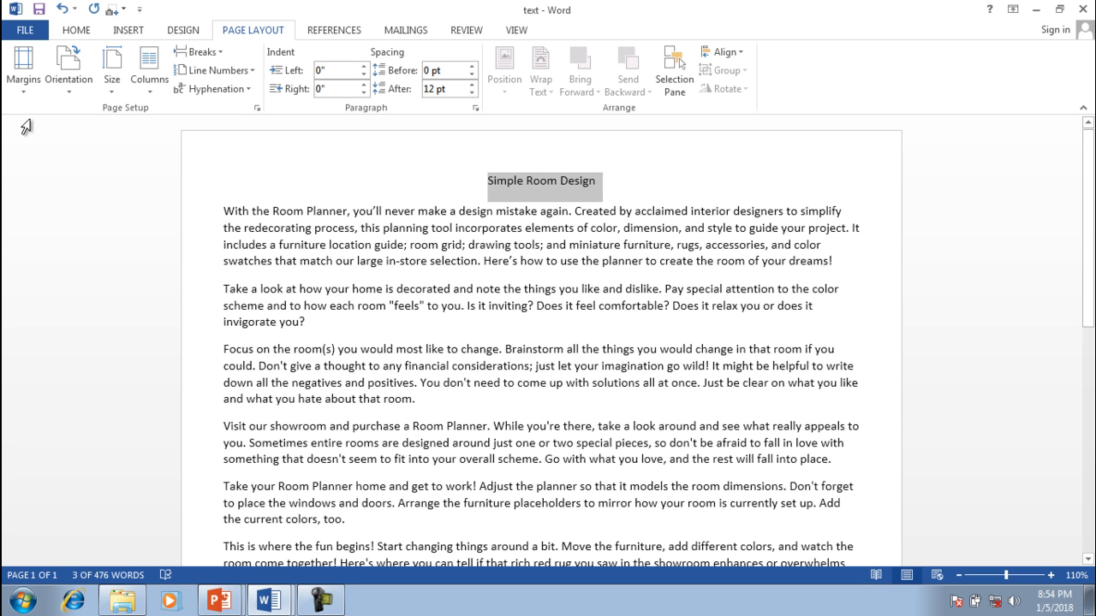
Switch the page orientation to Landscape and back to Portrait.
{"action": "left_click", "coordinate": [71, 98]}
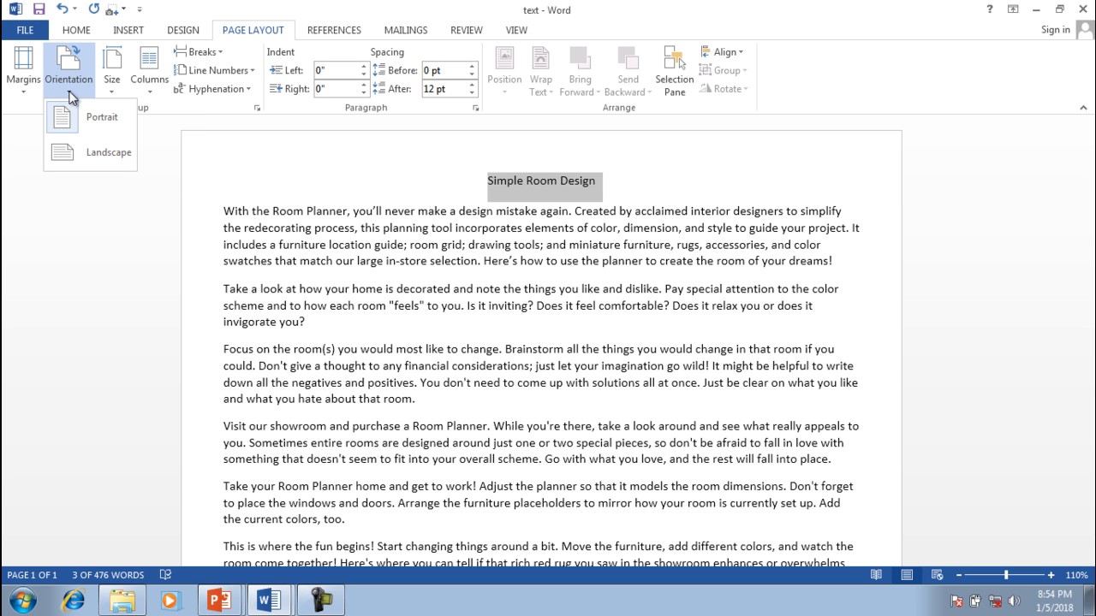
{"action": "left_click", "coordinate": [83, 151]}
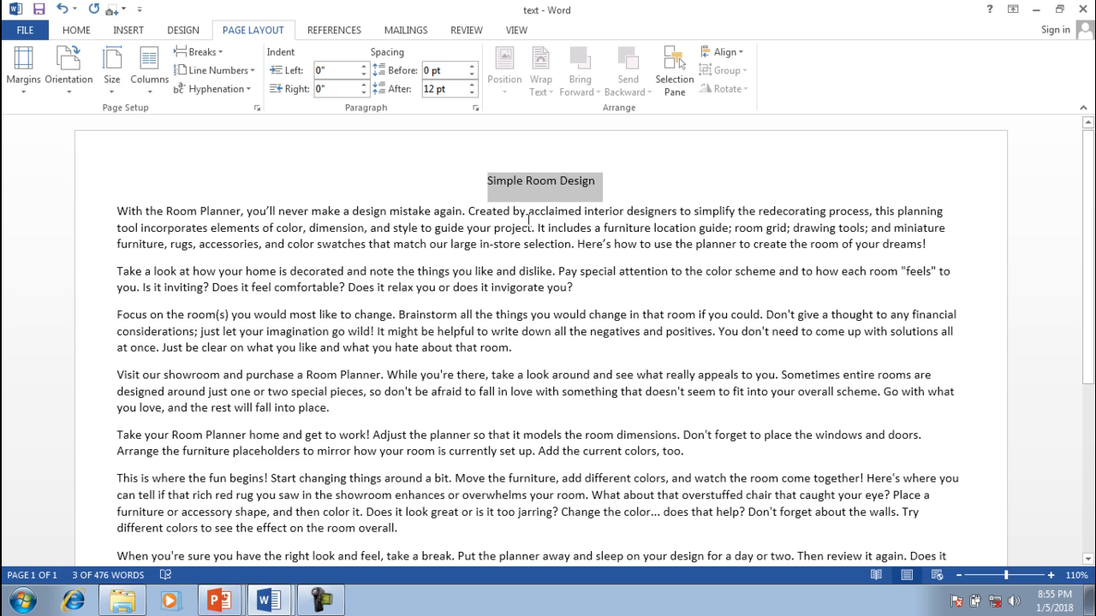
{"action": "left_click", "coordinate": [65, 88]}
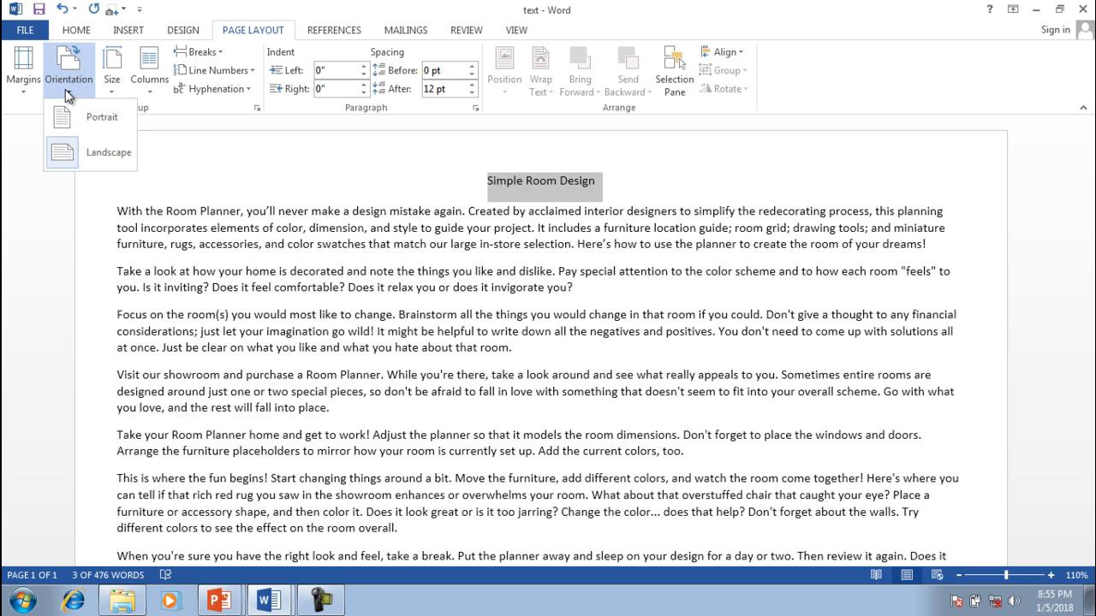
{"action": "left_click", "coordinate": [73, 119]}
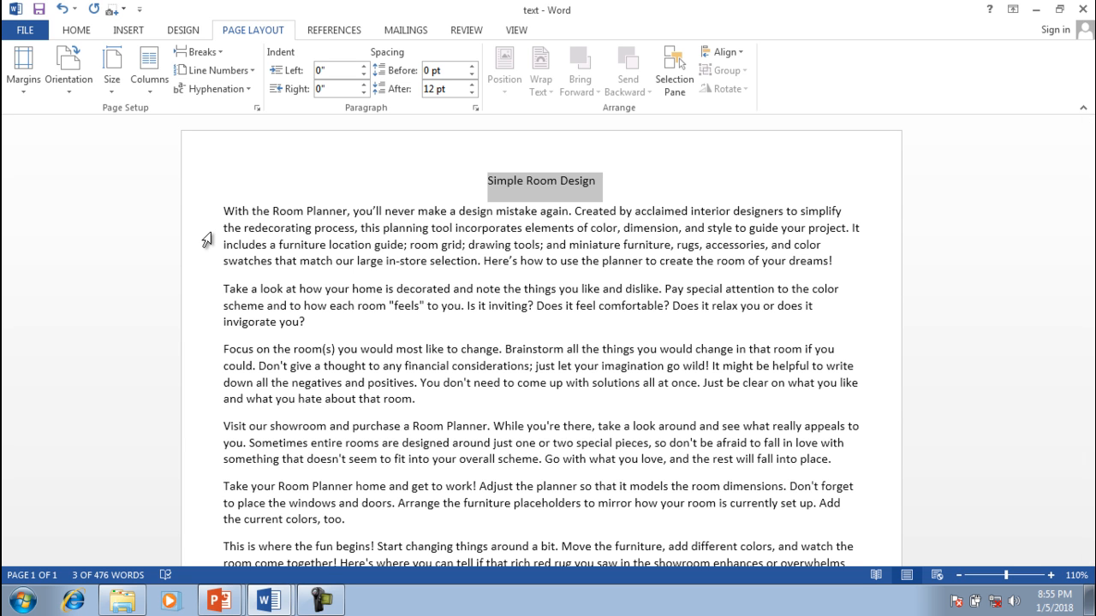
Change the document's paper size to Legal, 8.5 x 14 inches.
{"action": "left_click", "coordinate": [108, 85]}
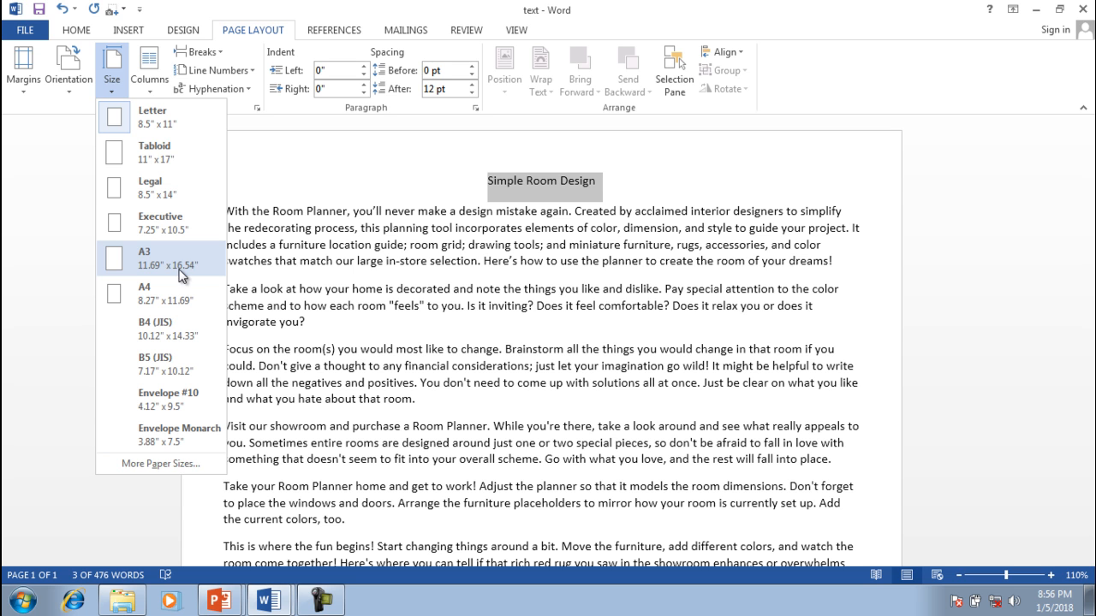
{"action": "left_click", "coordinate": [142, 202]}
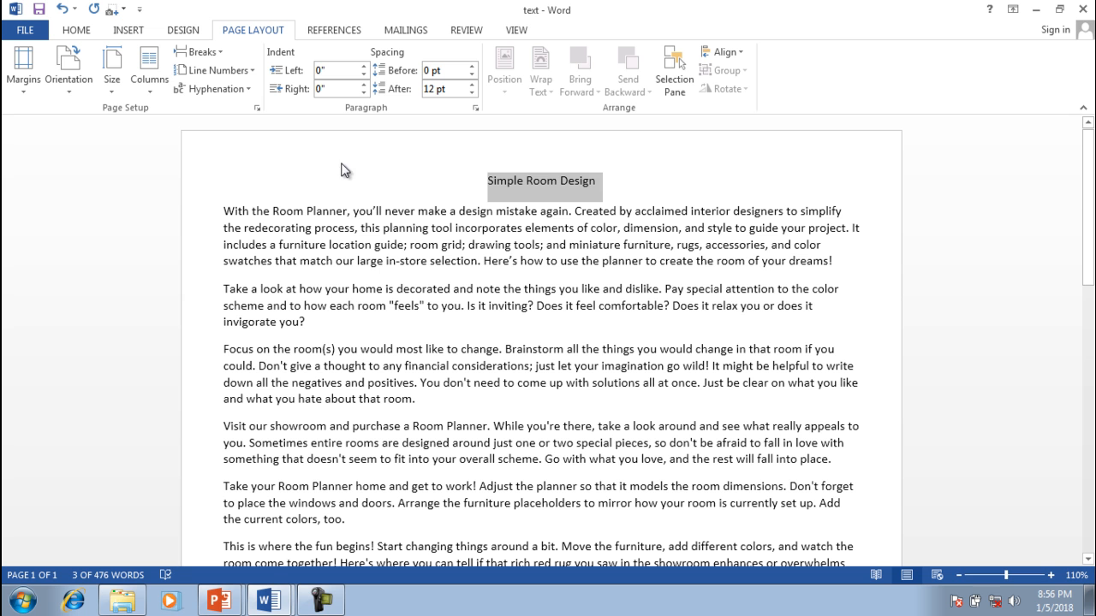
{"action": "left_click_drag", "start_coordinate": [1093, 250], "coordinate": [1087, 274]}
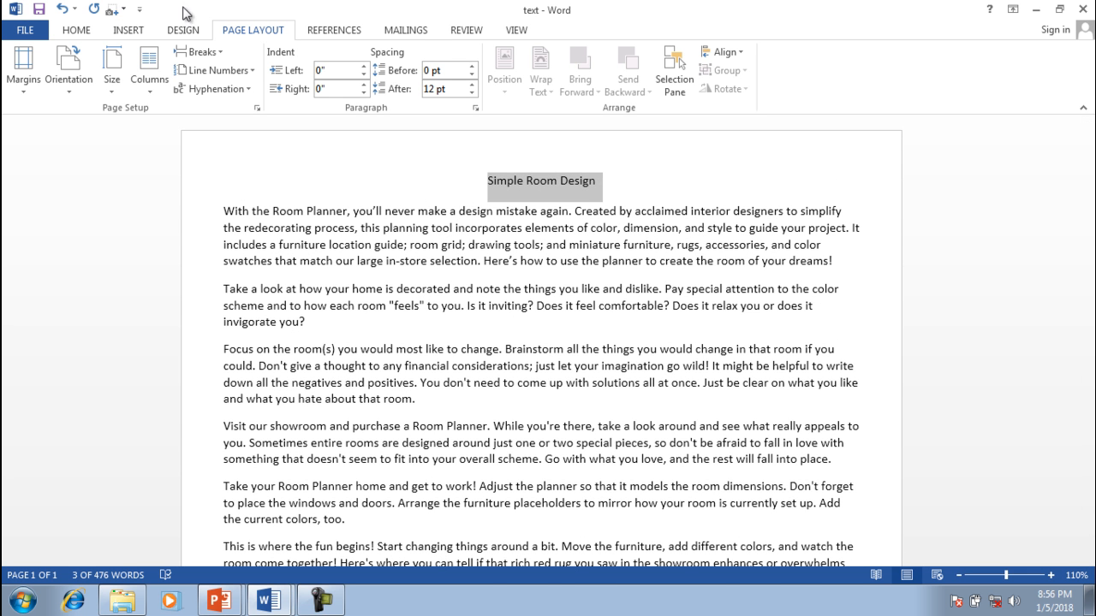
Change the document's paper size to Executive, 7.25 x 10.5 inches.
{"action": "left_click", "coordinate": [112, 85]}
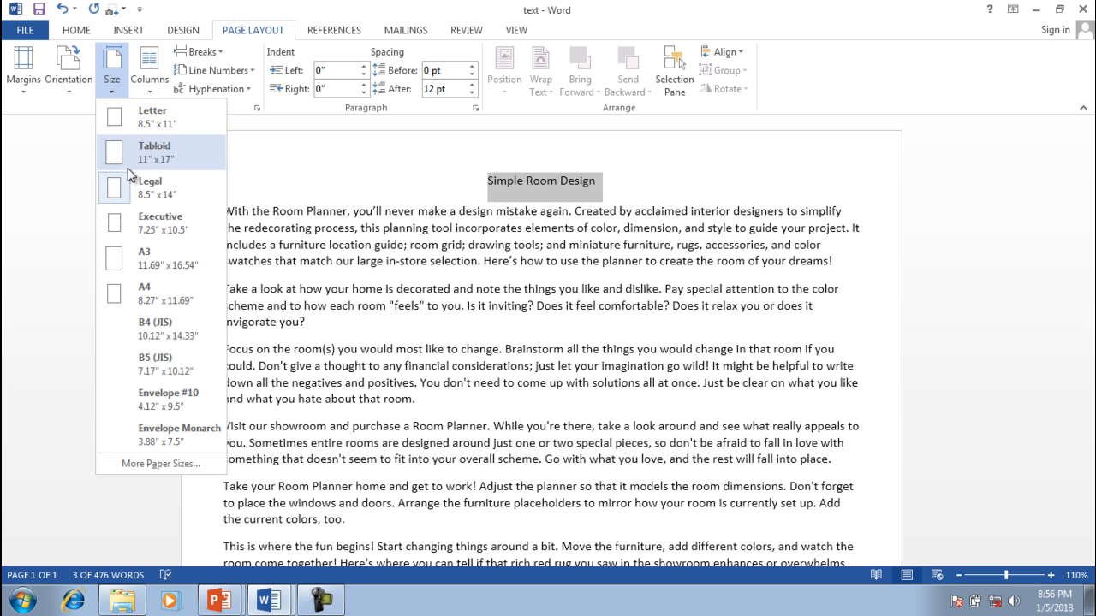
{"action": "left_click", "coordinate": [142, 225]}
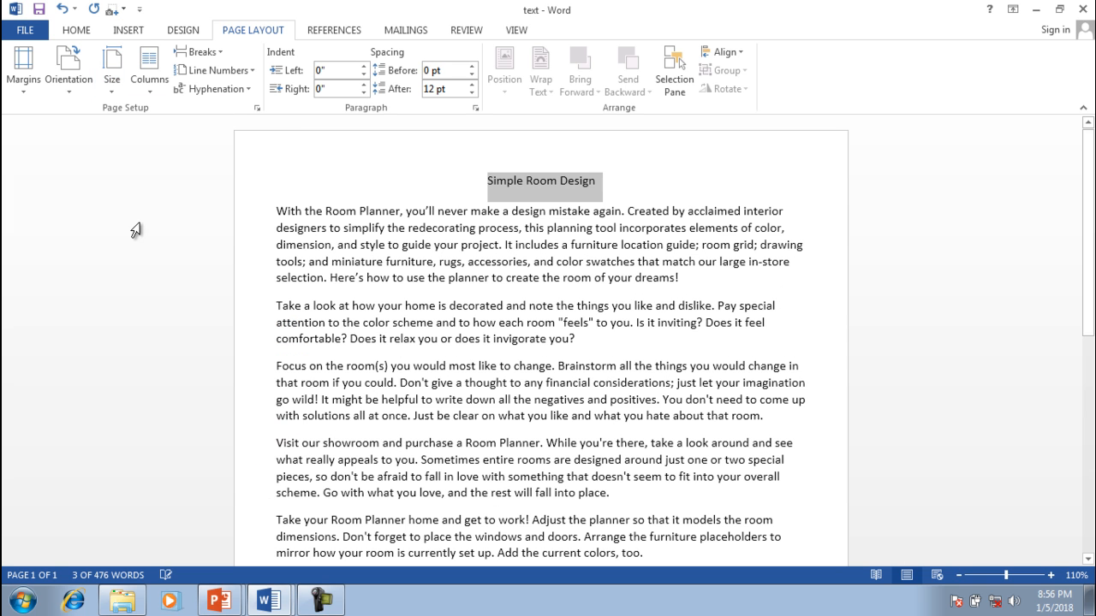
{"action": "left_click_drag", "start_coordinate": [1087, 300], "coordinate": [1081, 516]}
{"action": "scroll", "coordinate": [1083, 579], "scroll_direction": "up", "scroll_amount": 10}
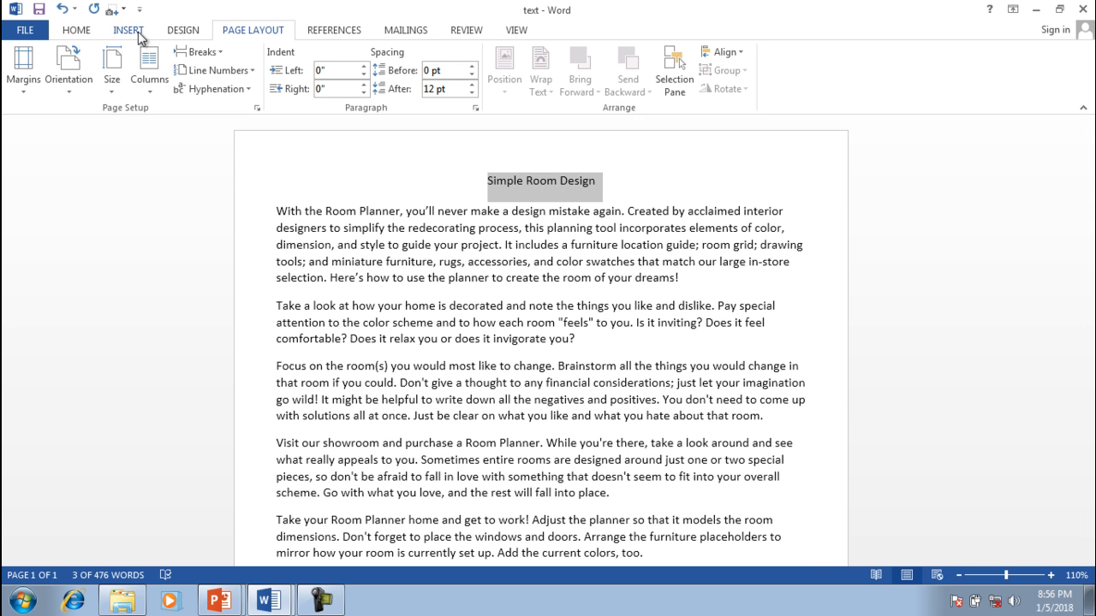
Set the paper size to Letter, 8.5 x 11 inches, and deselect the title text.
{"action": "left_click", "coordinate": [112, 82]}
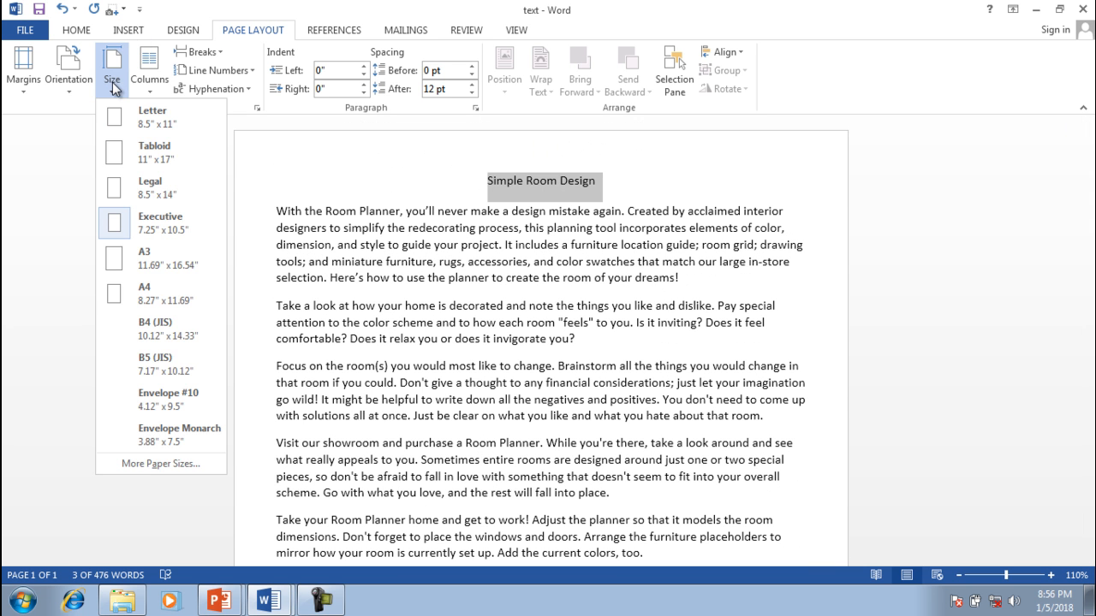
{"action": "left_click", "coordinate": [133, 130]}
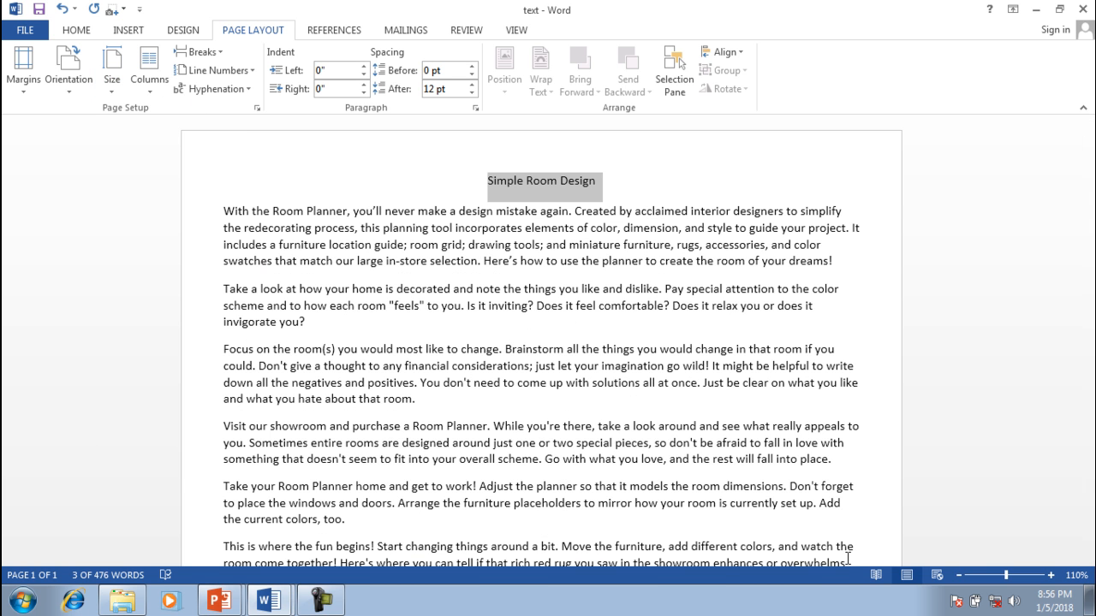
{"action": "mouse_move", "coordinate": [1087, 276]}
{"action": "left_mouse_down"}
{"action": "mouse_move", "coordinate": [1091, 418]}
{"action": "mouse_move", "coordinate": [1089, 274]}
{"action": "left_mouse_up"}
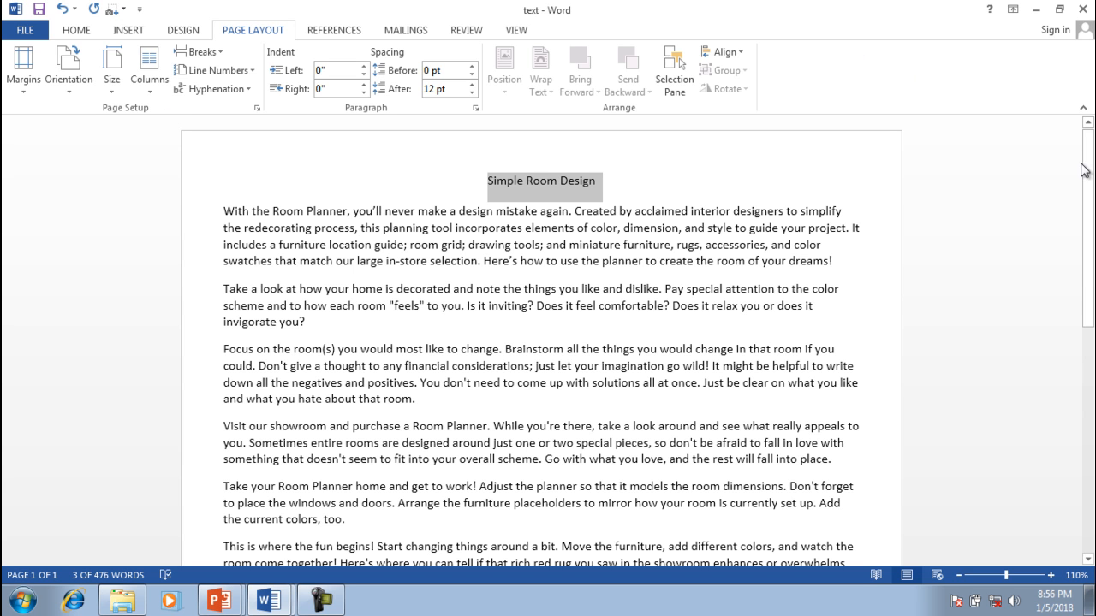
{"action": "left_click", "coordinate": [631, 174]}
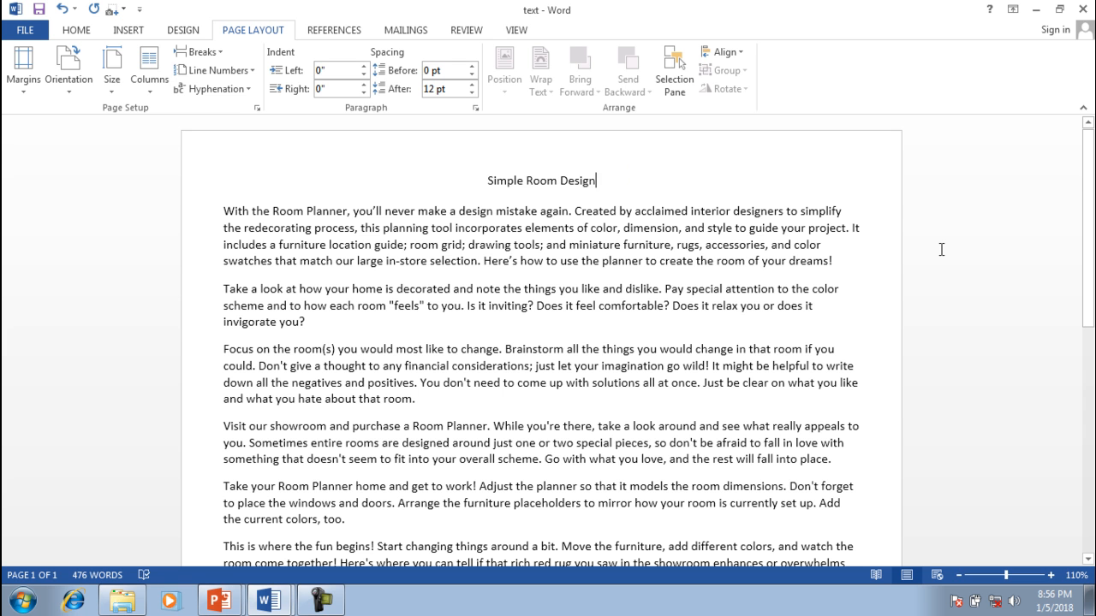
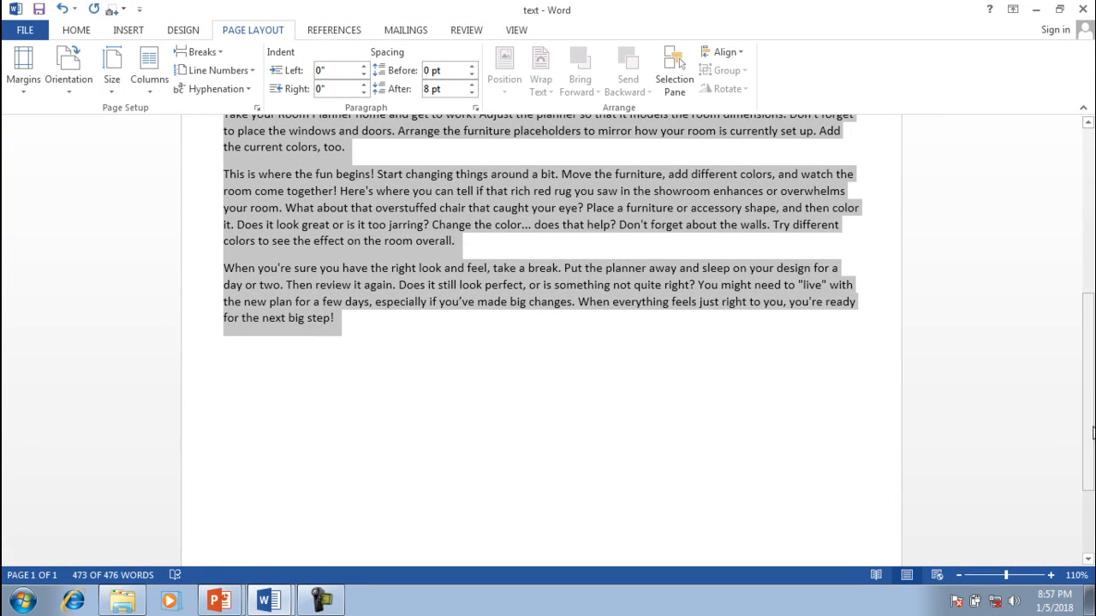
Lay out the selected body text below the title in two columns, deselect it and check the result down the page.
{"action": "scroll", "coordinate": [1075, 287], "scroll_direction": "up", "scroll_amount": 6}
{"action": "scroll", "coordinate": [1075, 286], "scroll_direction": "up", "scroll_amount": 1}
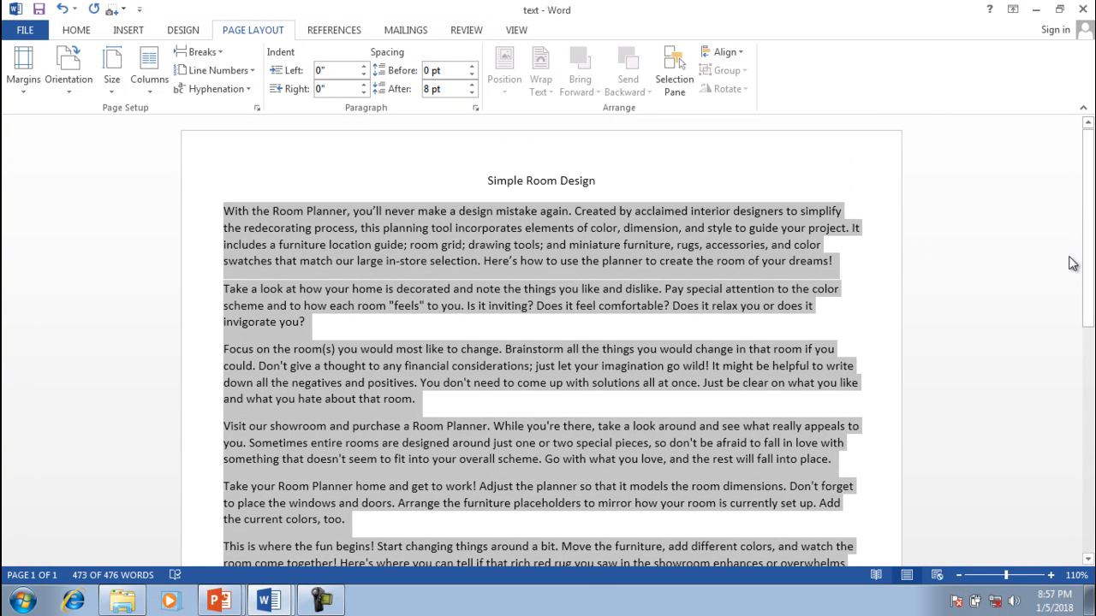
{"action": "left_click", "coordinate": [149, 87]}
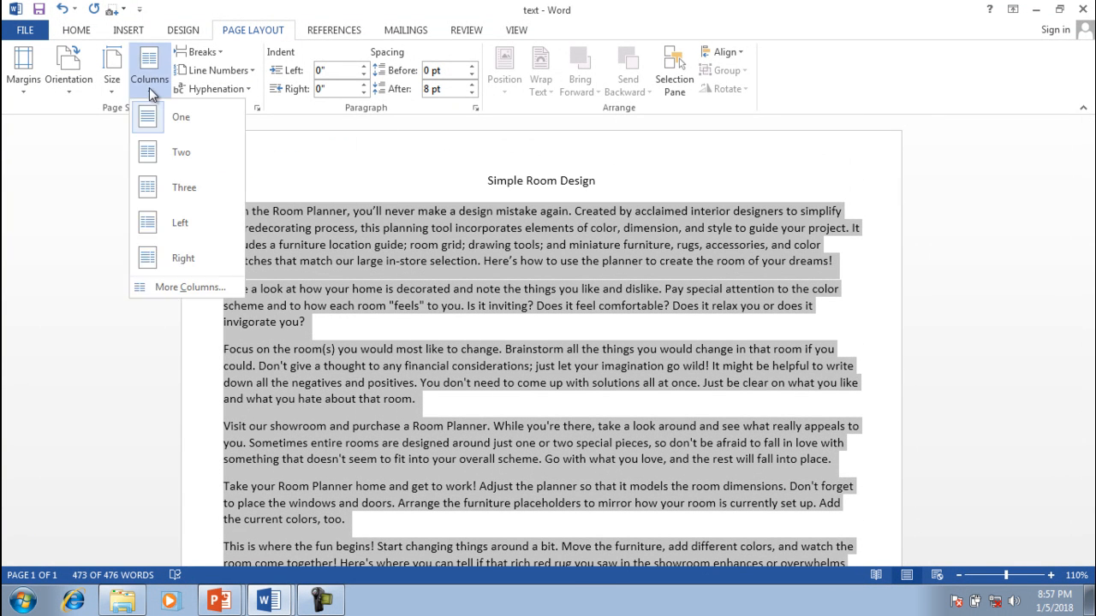
{"action": "left_click", "coordinate": [149, 157]}
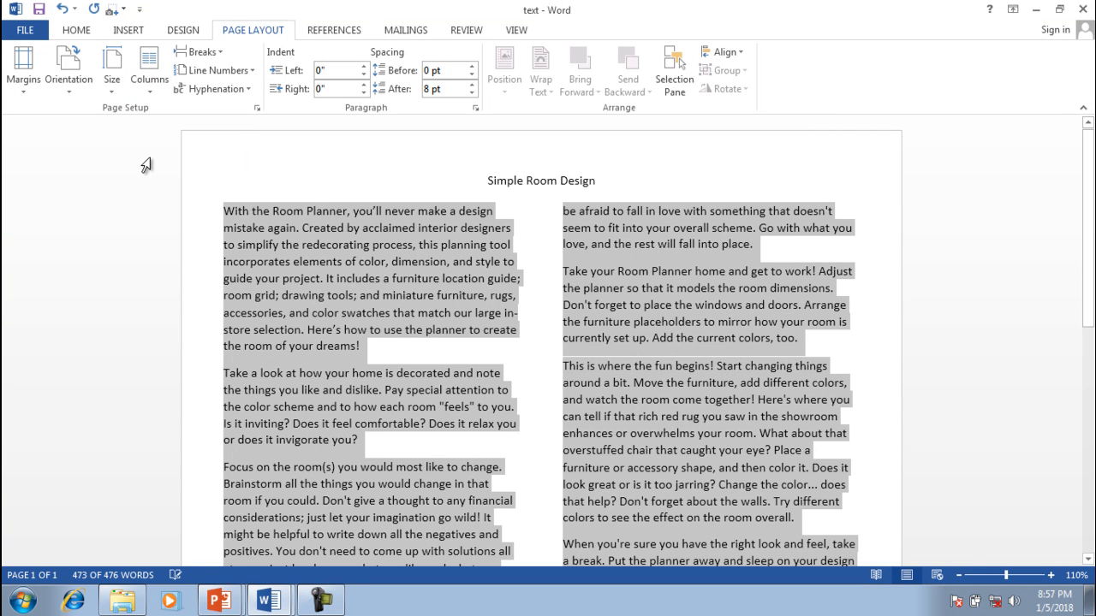
{"action": "left_click", "coordinate": [559, 308]}
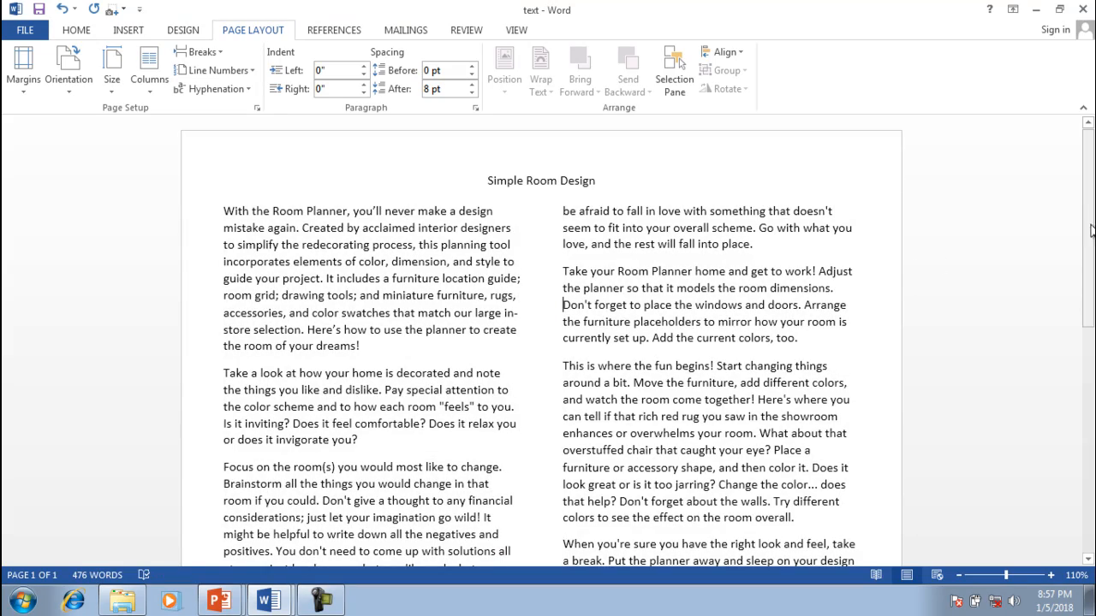
{"action": "scroll", "coordinate": [1091, 278], "scroll_direction": "down", "scroll_amount": 2}
{"action": "mouse_move", "coordinate": [1091, 278]}
{"action": "left_mouse_down"}
{"action": "mouse_move", "coordinate": [1092, 316]}
{"action": "mouse_move", "coordinate": [1090, 248]}
{"action": "mouse_move", "coordinate": [1089, 298]}
{"action": "left_mouse_up"}
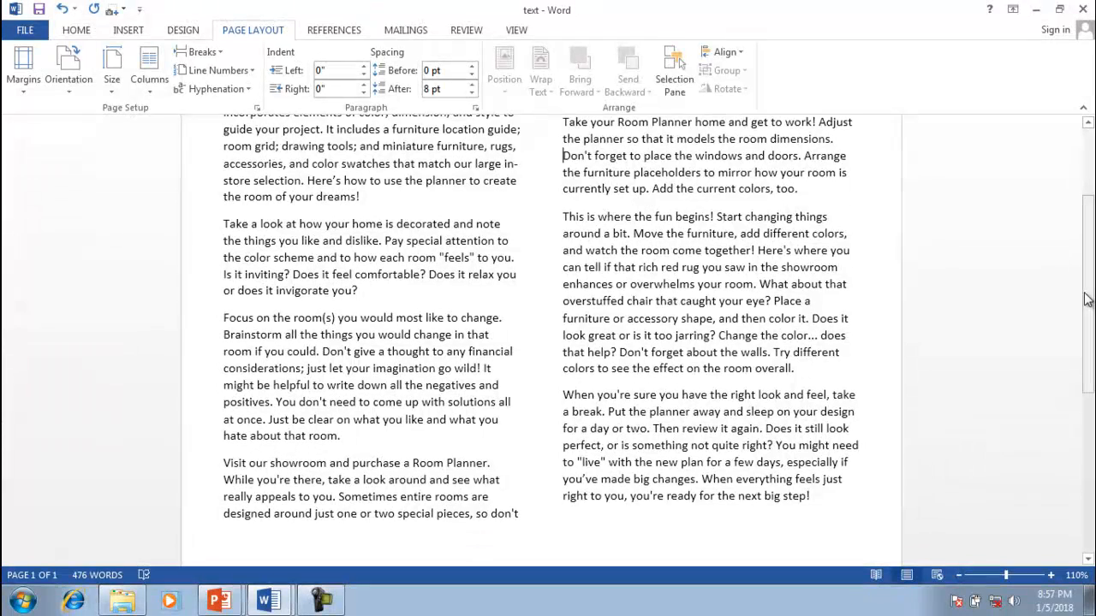
Select the entire document and arrange its text in three columns.
{"action": "left_click", "coordinate": [491, 308]}
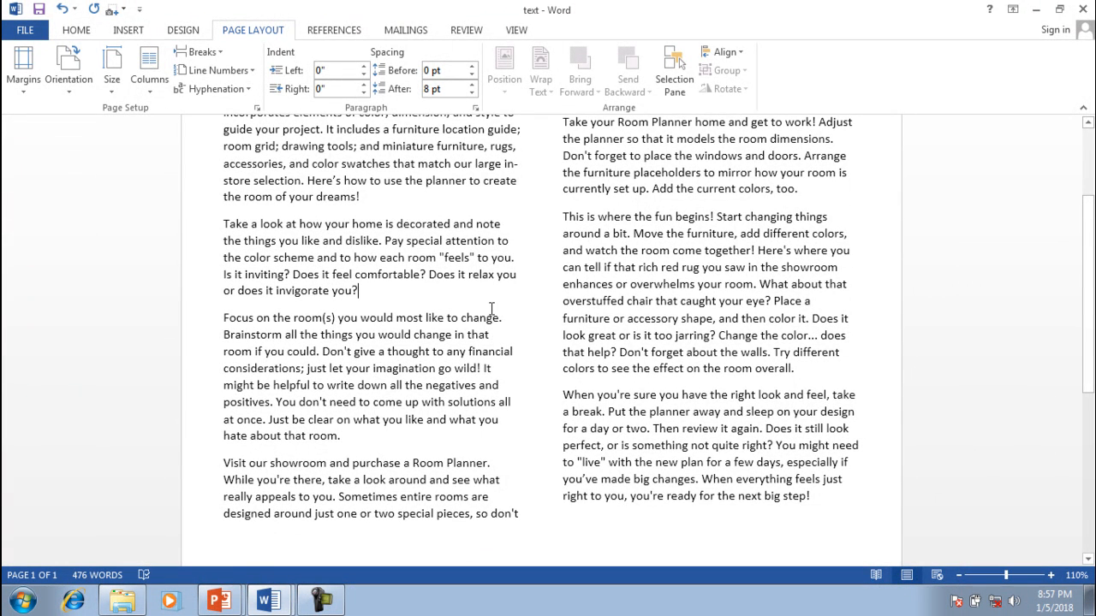
{"action": "key", "text": "ctrl+a"}
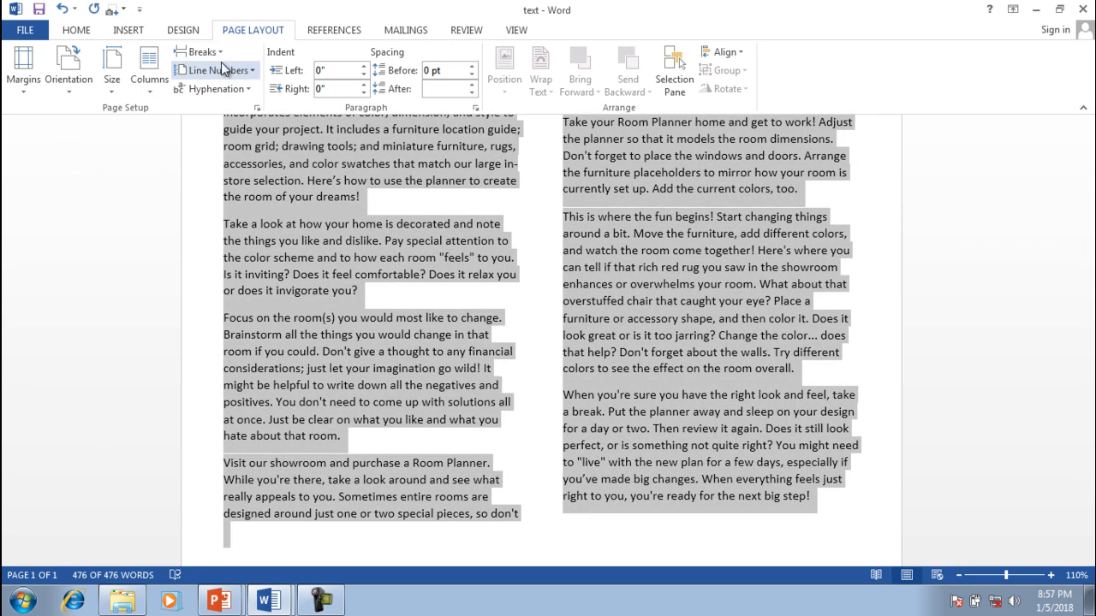
{"action": "left_click", "coordinate": [148, 82]}
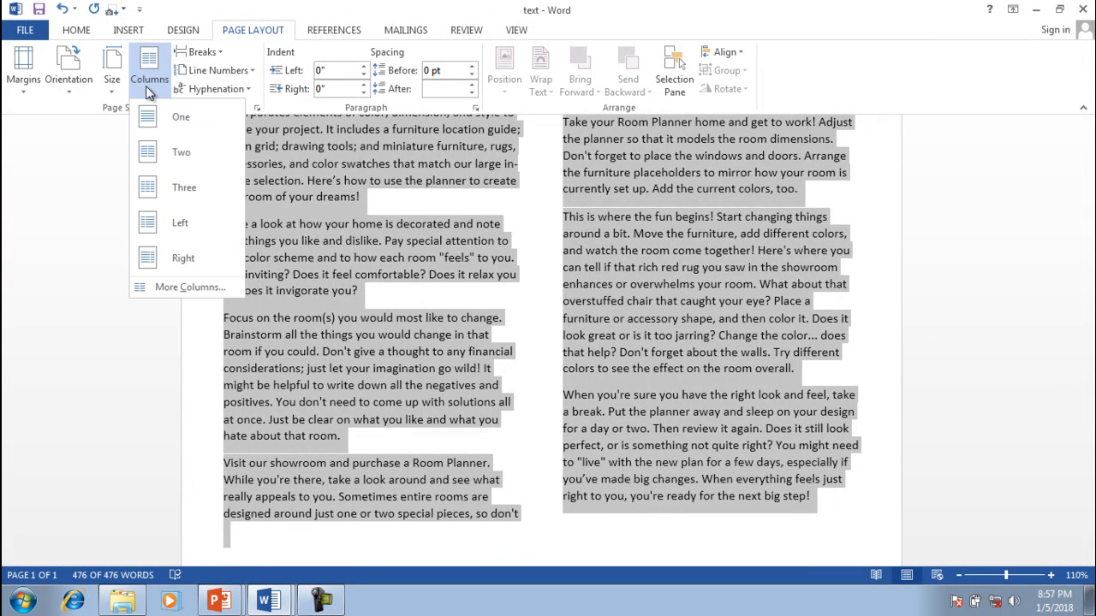
{"action": "left_click", "coordinate": [168, 195]}
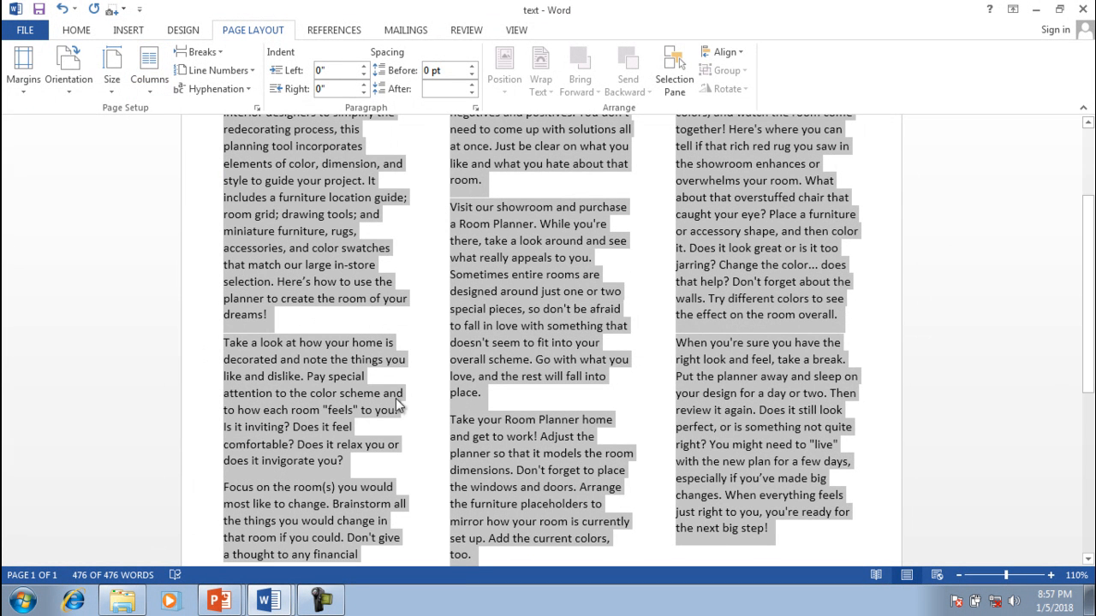
Justify the alignment of all the selected text, deselect it and review the columns.
{"action": "left_click", "coordinate": [76, 30]}
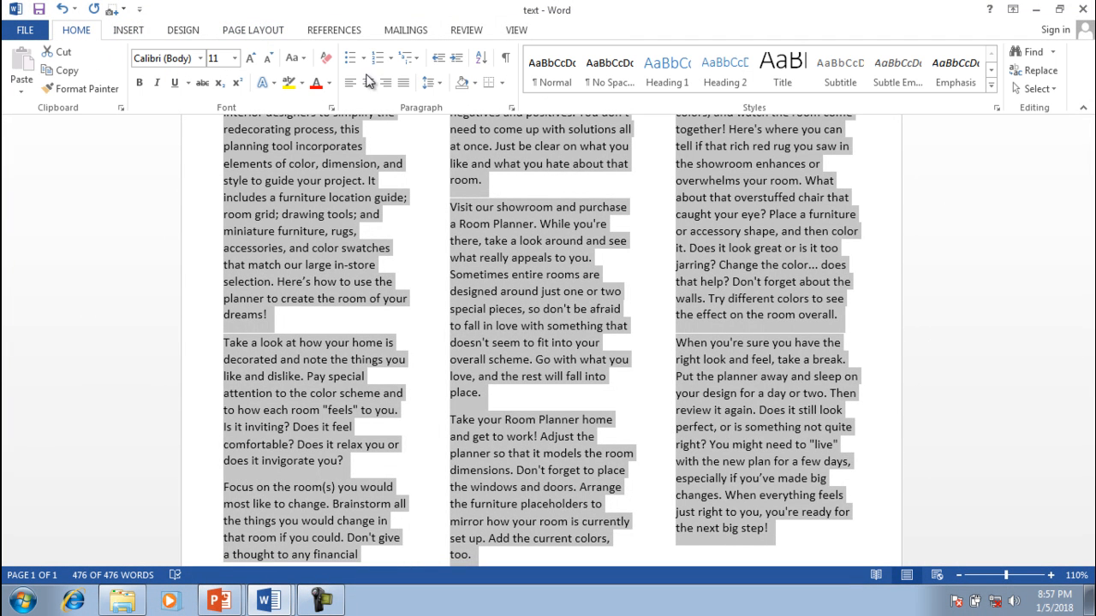
{"action": "left_click", "coordinate": [403, 83]}
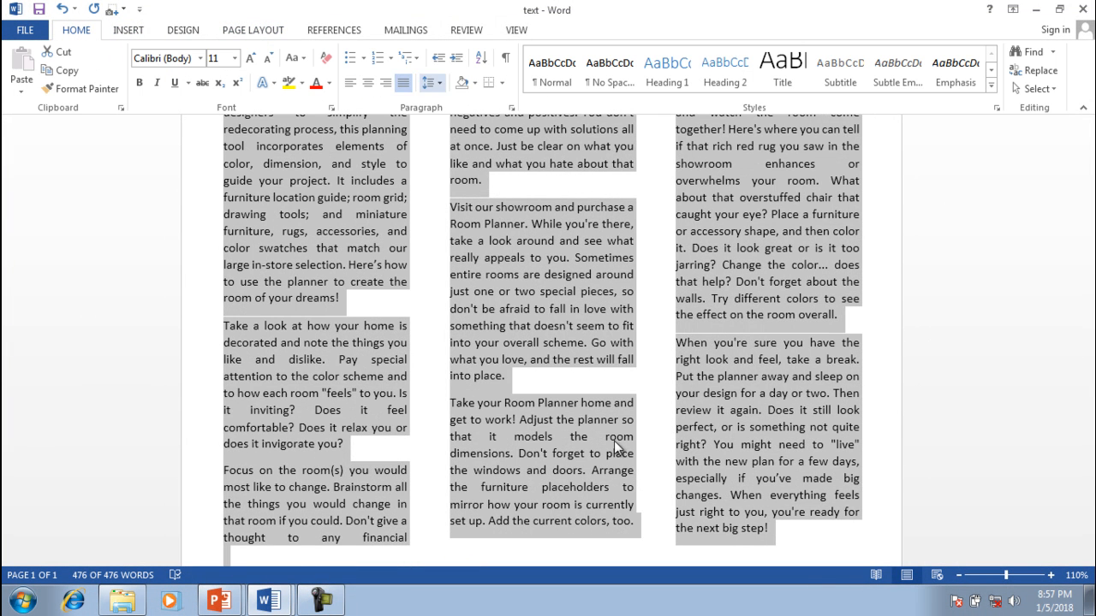
{"action": "left_click_drag", "start_coordinate": [1089, 319], "coordinate": [1089, 250]}
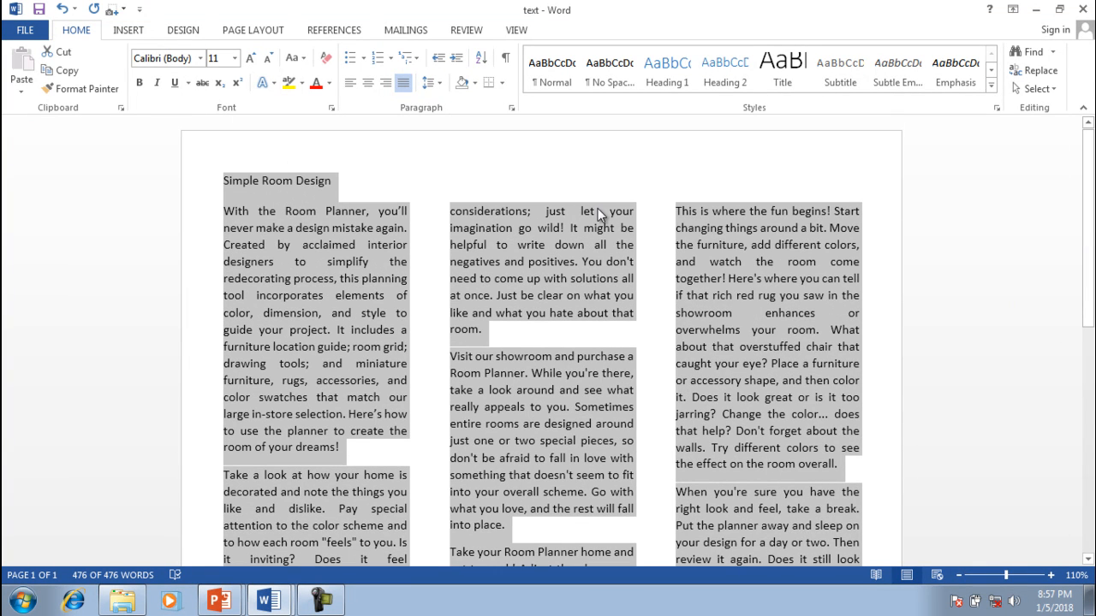
{"action": "left_click", "coordinate": [643, 307]}
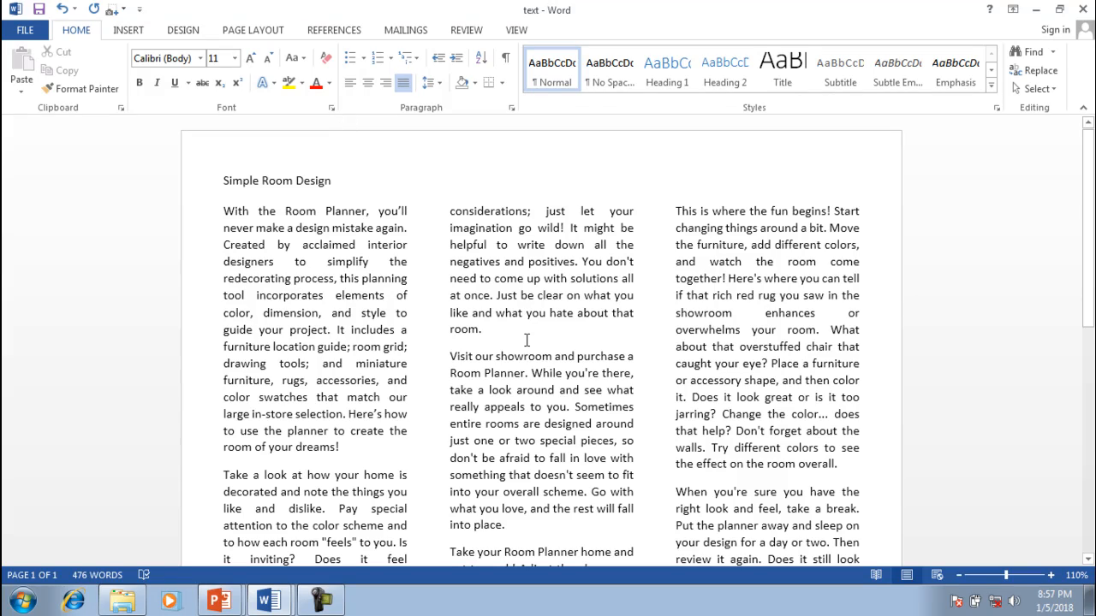
{"action": "mouse_move", "coordinate": [1091, 315]}
{"action": "left_mouse_down"}
{"action": "mouse_move", "coordinate": [1092, 410]}
{"action": "mouse_move", "coordinate": [1080, 316]}
{"action": "left_mouse_up"}
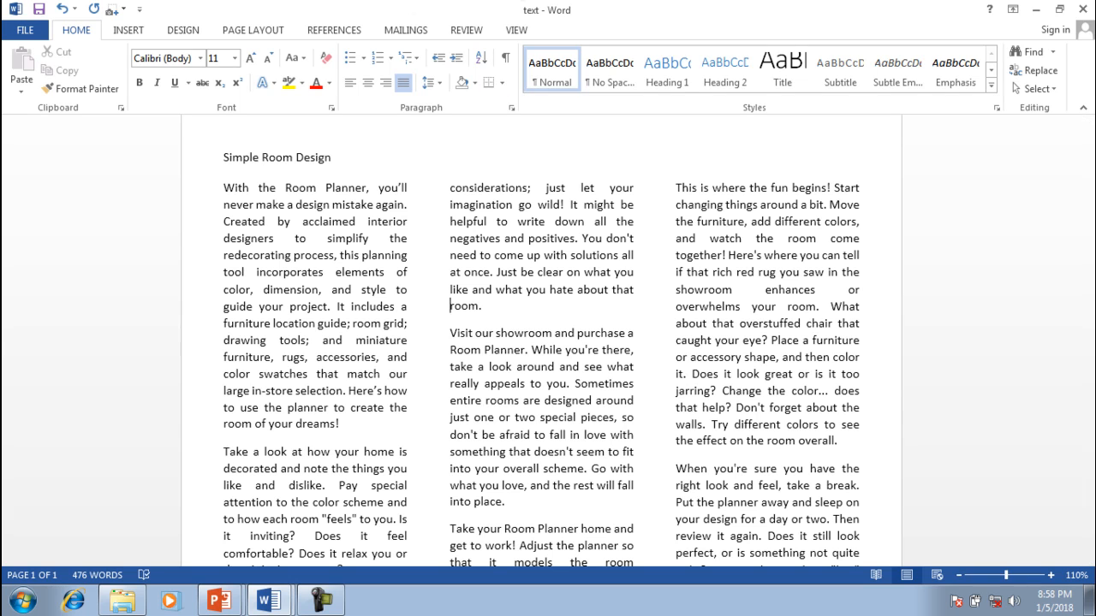
Undo the column layouts and the text justification.
{"action": "left_click", "coordinate": [252, 30]}
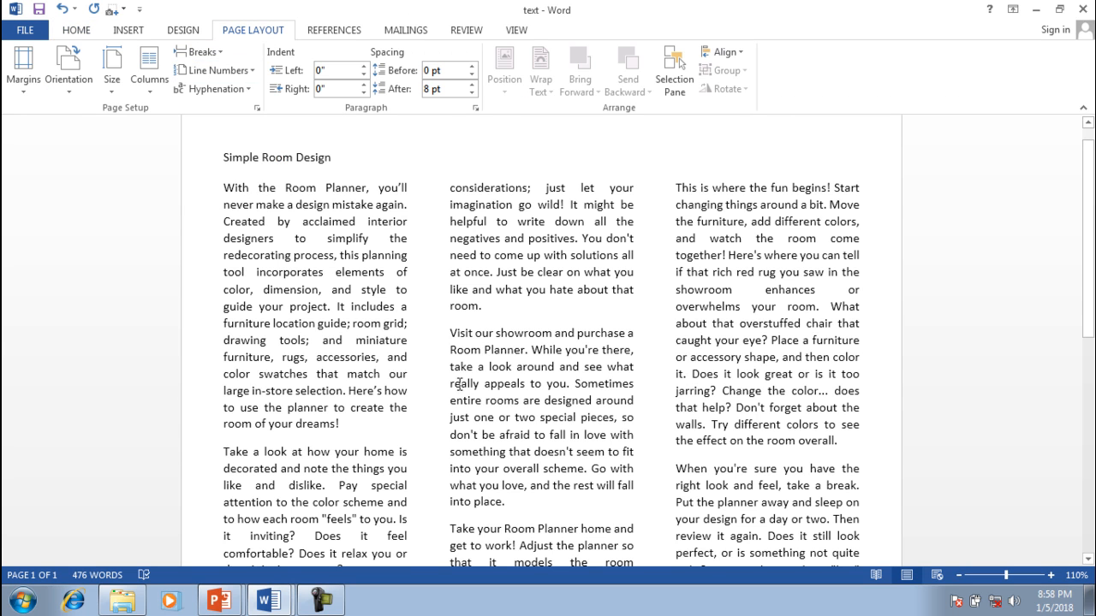
{"action": "left_click", "coordinate": [431, 394]}
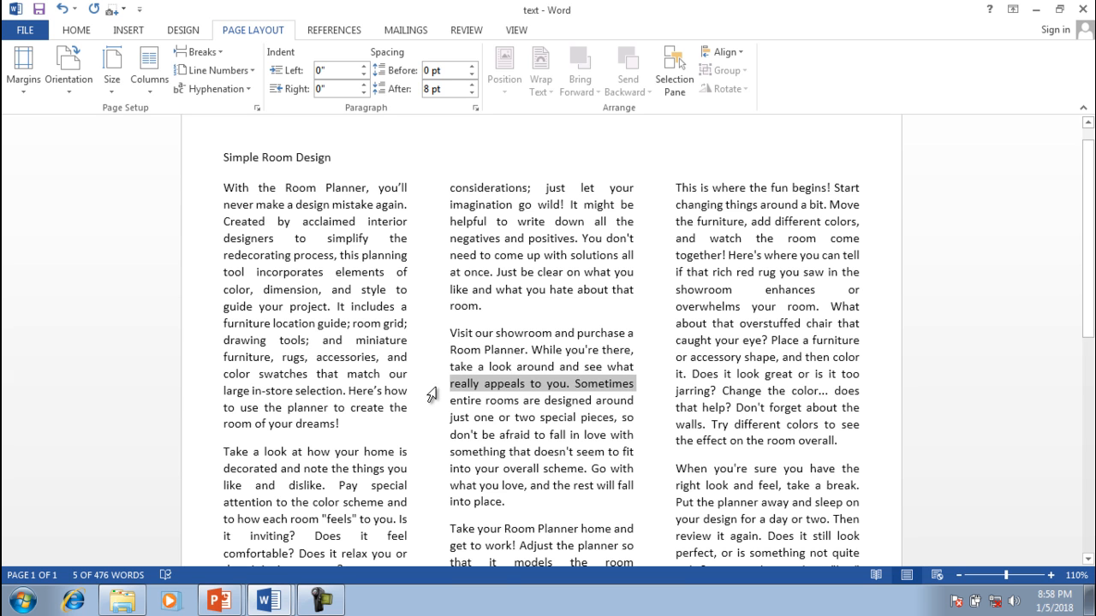
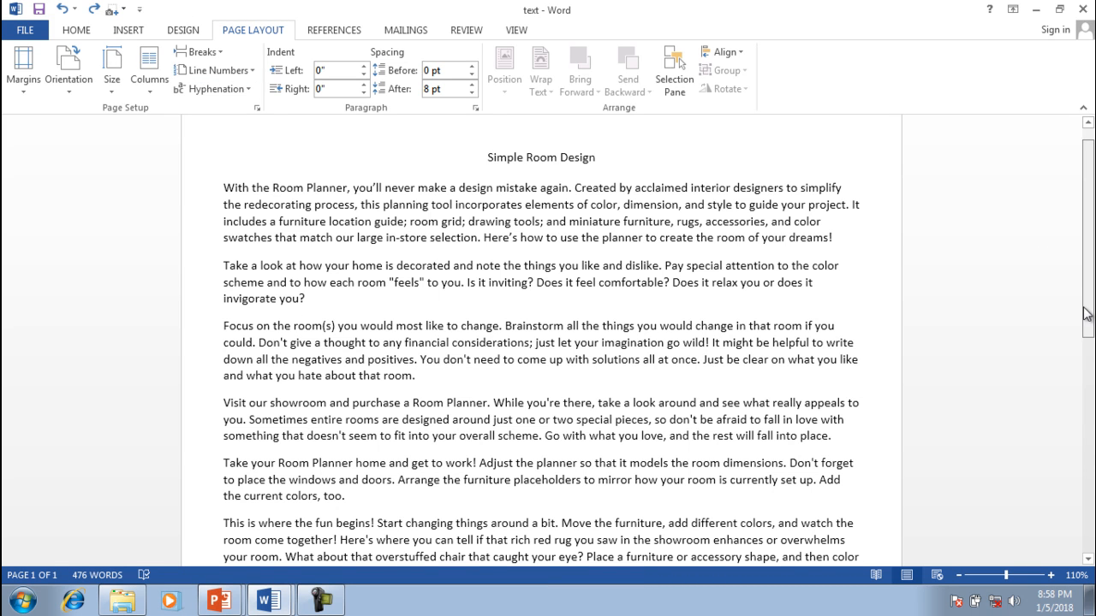
Insert a Next Page section break before the paragraph beginning "This is where the fun begins!" and view the new page.
{"action": "scroll", "coordinate": [1088, 291], "scroll_direction": "down", "scroll_amount": 3}
{"action": "scroll", "coordinate": [1074, 398], "scroll_direction": "up", "scroll_amount": 3}
{"action": "scroll", "coordinate": [1070, 437], "scroll_direction": "down", "scroll_amount": 5}
{"action": "scroll", "coordinate": [1064, 462], "scroll_direction": "up", "scroll_amount": 3}
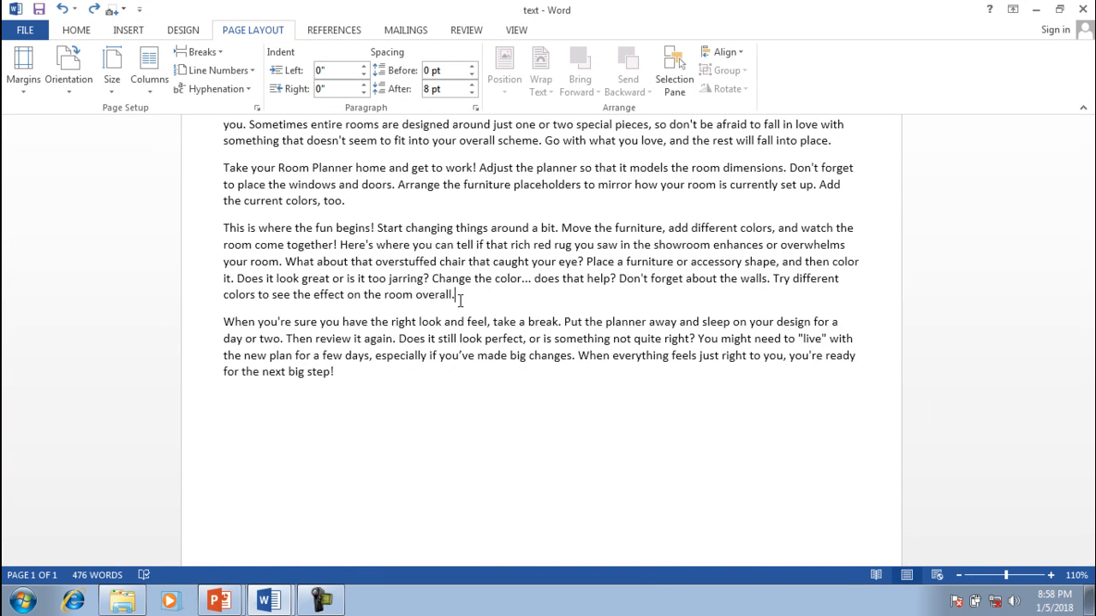
{"action": "left_click", "coordinate": [220, 54]}
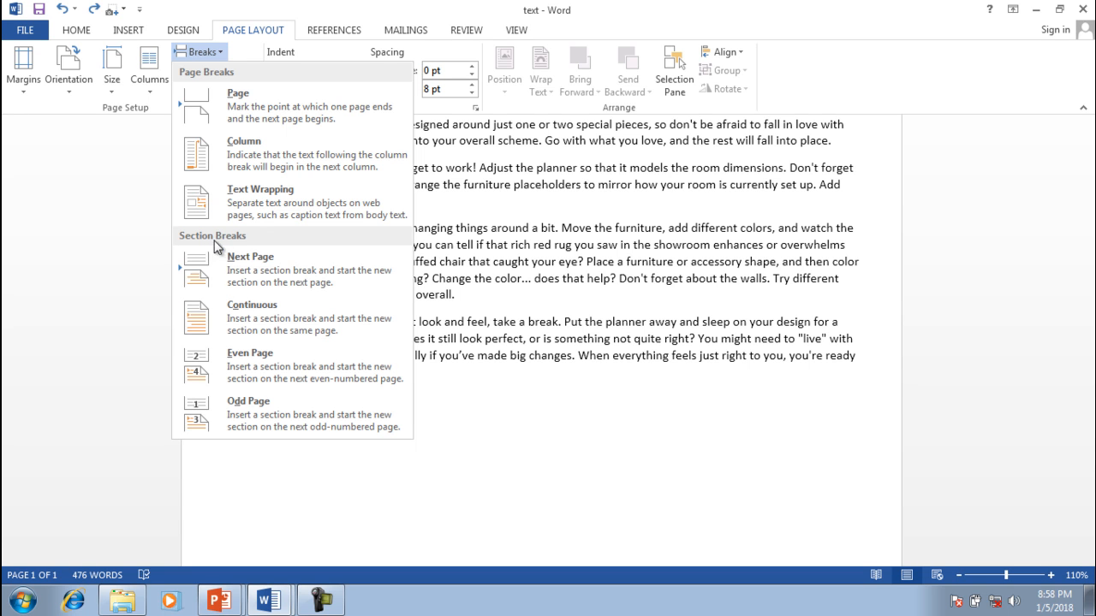
{"action": "left_click", "coordinate": [469, 296]}
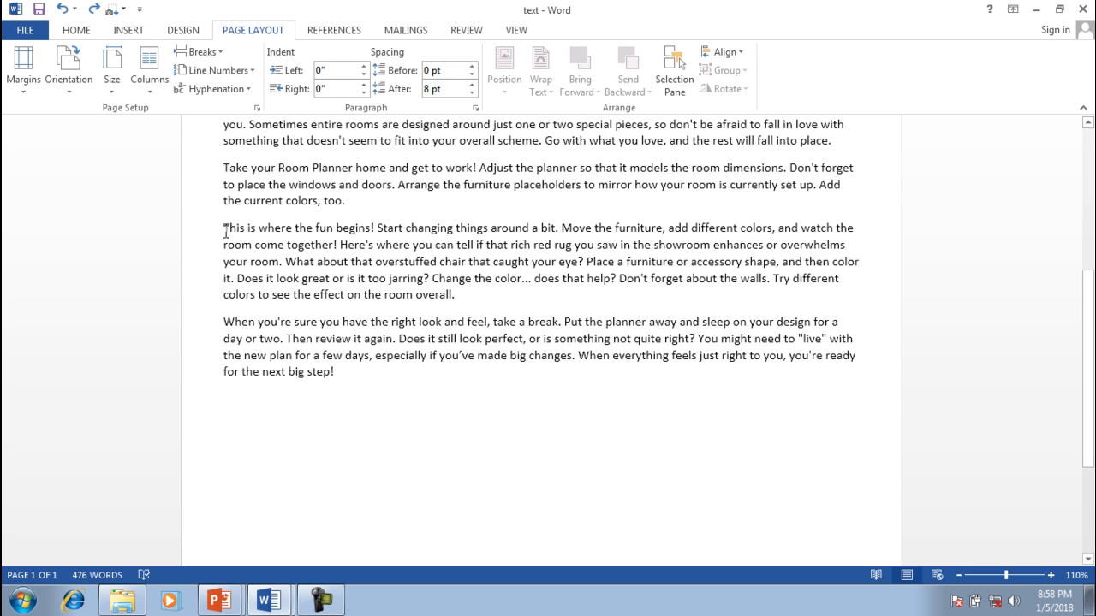
{"action": "left_click", "coordinate": [221, 53]}
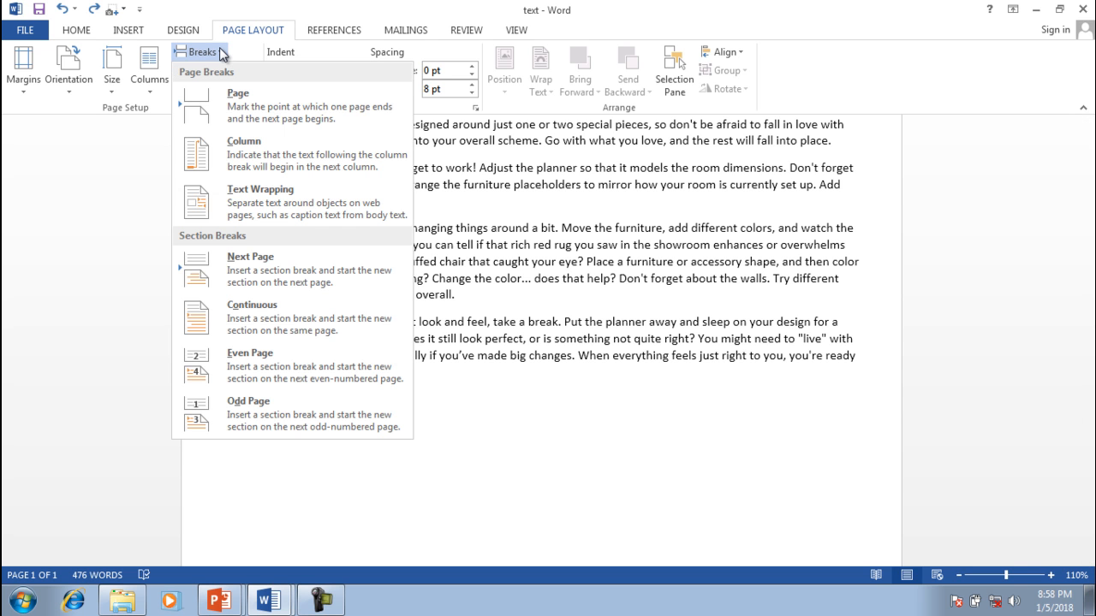
{"action": "left_click", "coordinate": [250, 282]}
{"action": "left_click_drag", "start_coordinate": [1093, 321], "coordinate": [1030, 394]}
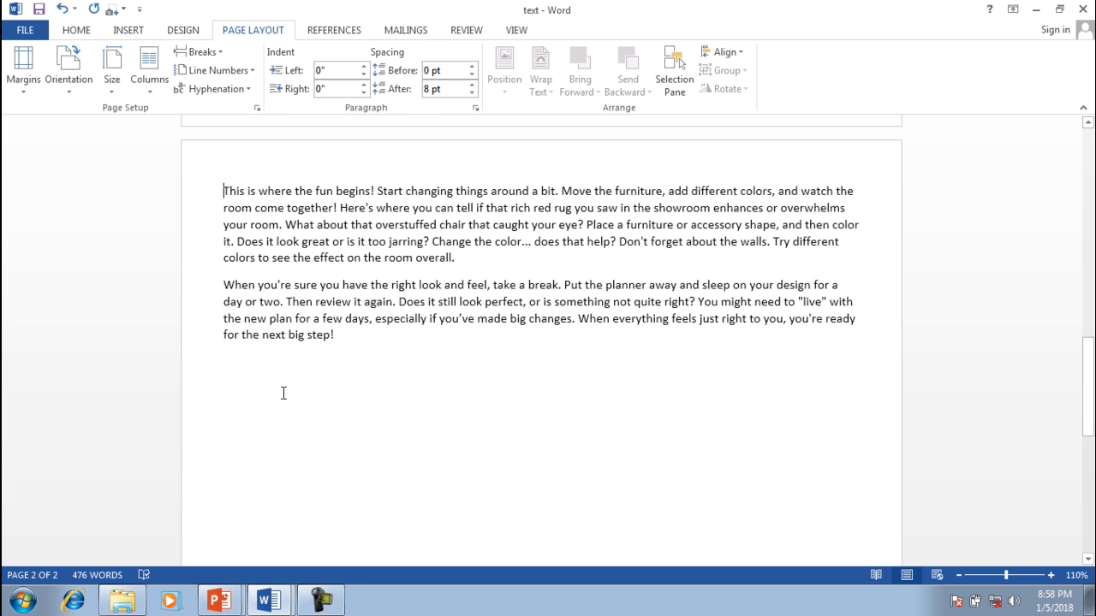
Insert a page break after the document's last paragraph and review the pages back to the title.
{"action": "left_click", "coordinate": [215, 52]}
{"action": "left_click", "coordinate": [229, 103]}
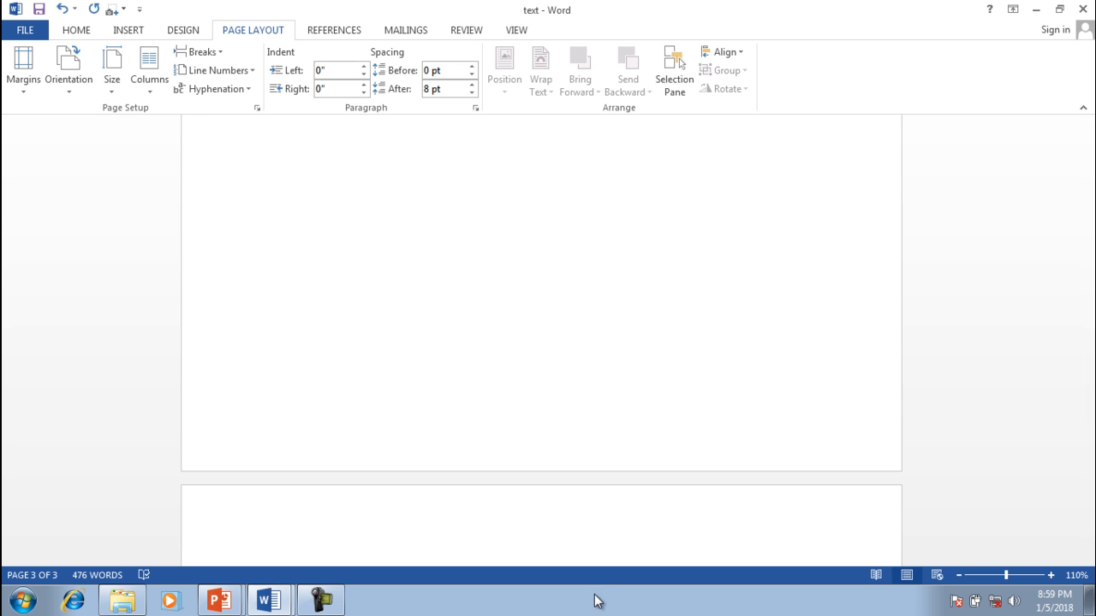
{"action": "left_click_drag", "start_coordinate": [1091, 390], "coordinate": [1079, 254]}
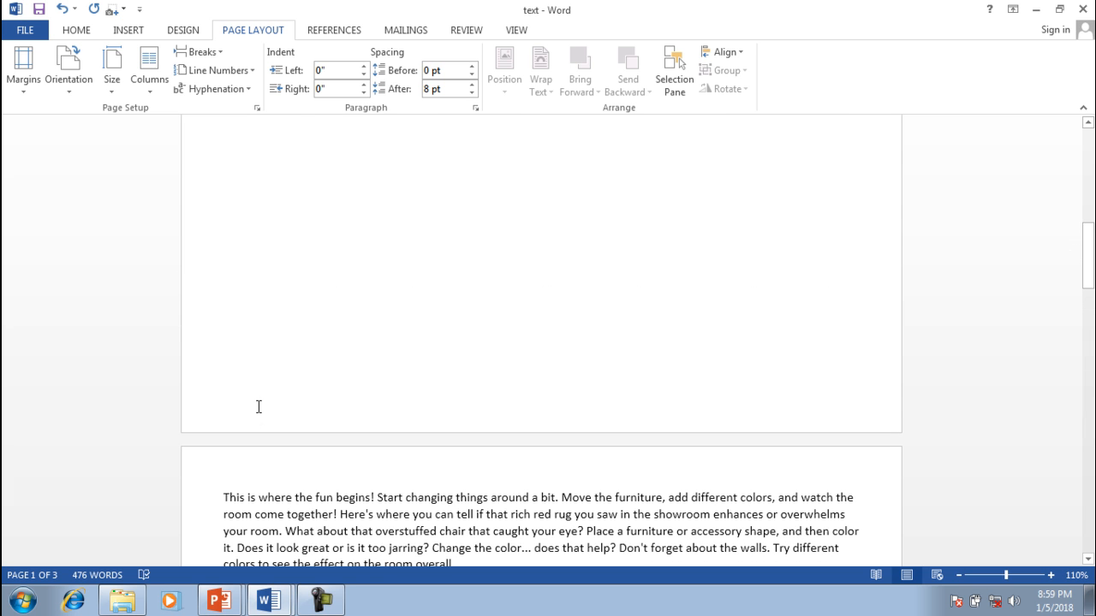
{"action": "scroll", "coordinate": [257, 406], "scroll_direction": "up", "scroll_amount": 3}
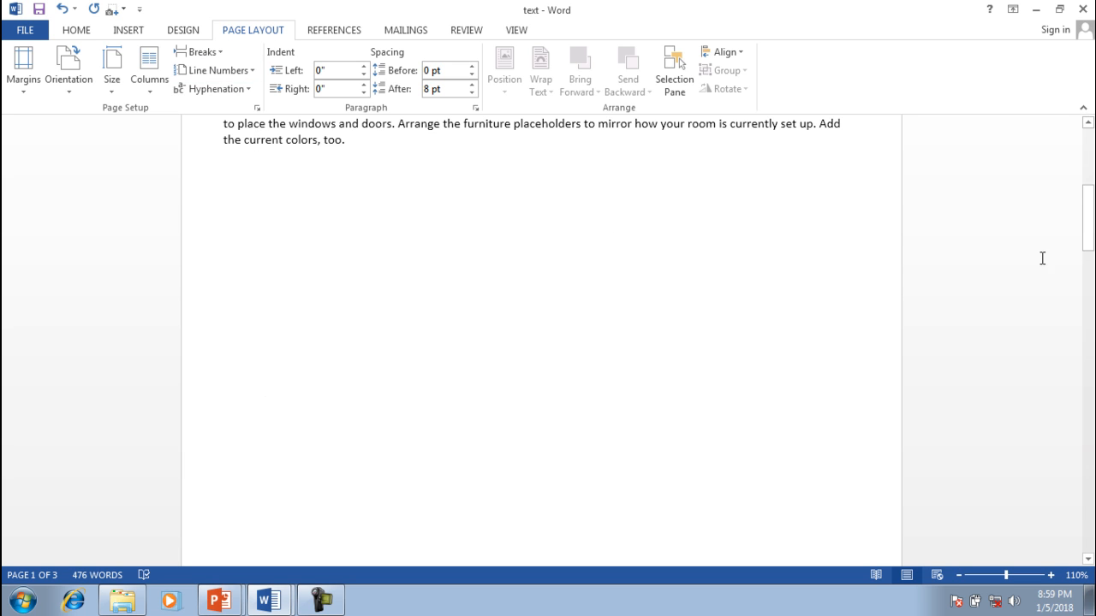
{"action": "left_click_drag", "start_coordinate": [1089, 249], "coordinate": [1082, 146]}
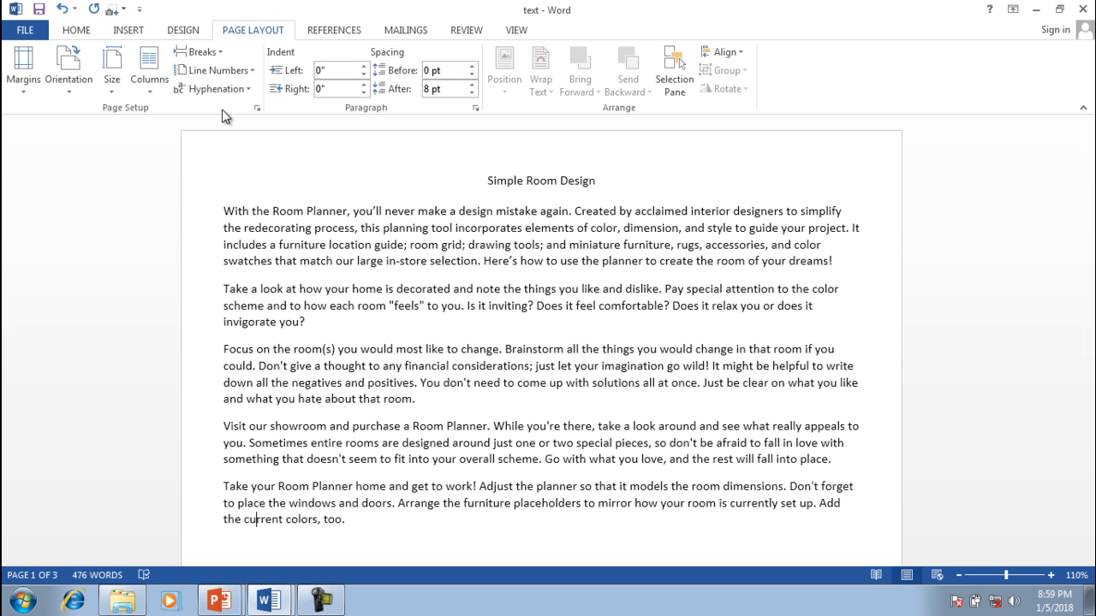
Turn on continuous line numbers for the first page's text and switch to the PowerPoint title slide.
{"action": "left_click", "coordinate": [255, 72]}
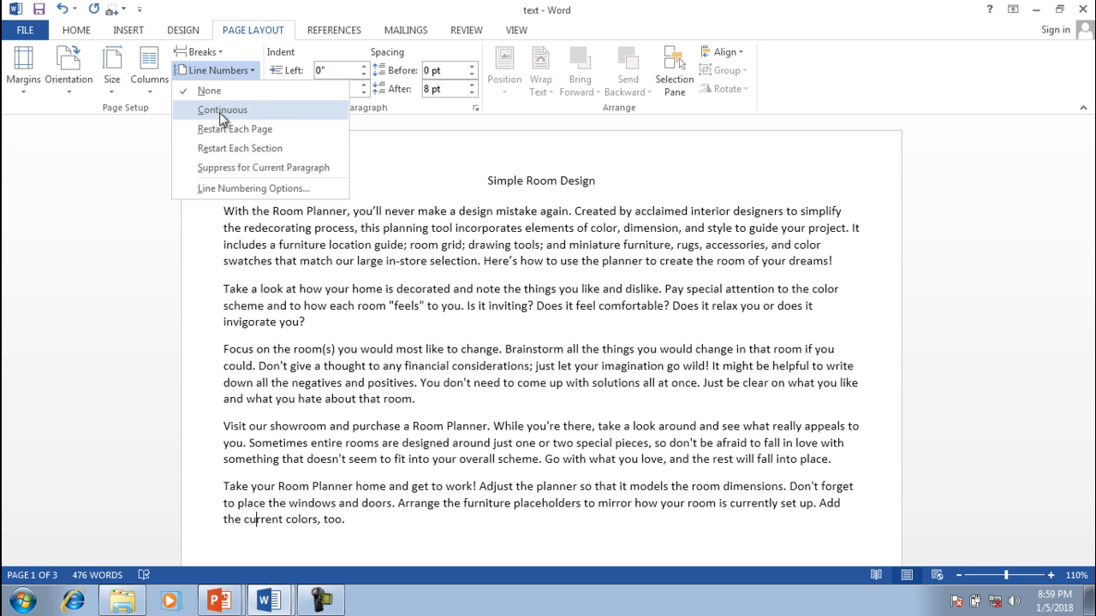
{"action": "left_click", "coordinate": [219, 112]}
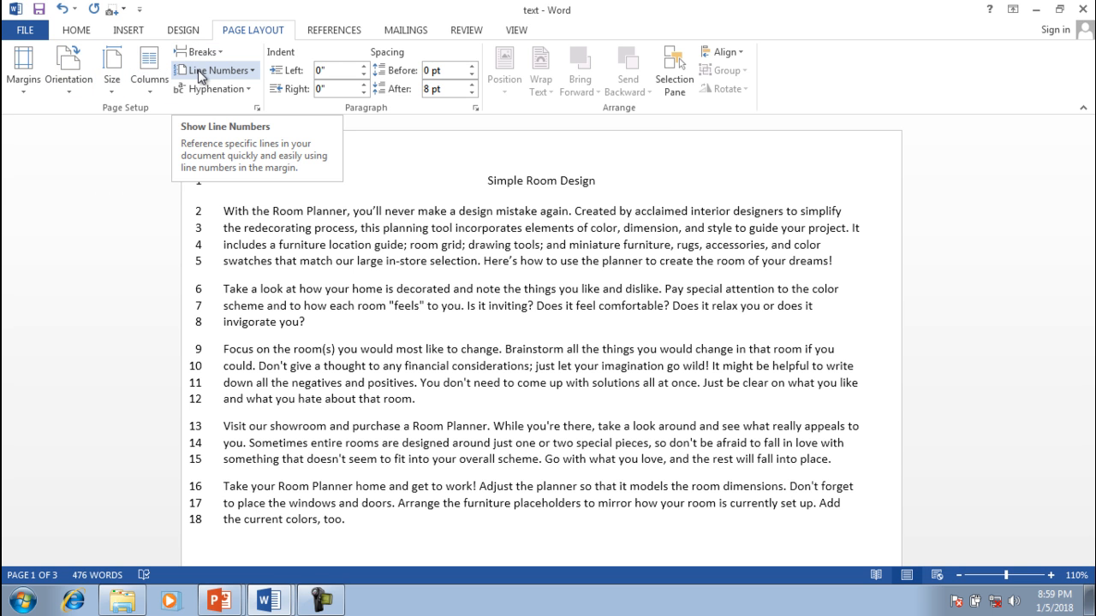
{"action": "left_click", "coordinate": [269, 561]}
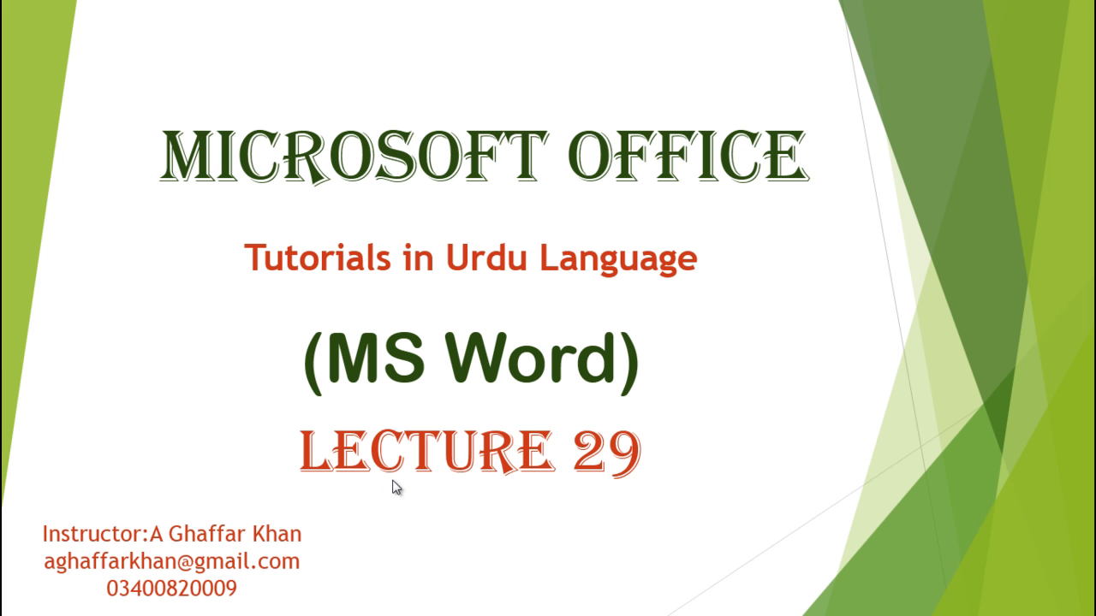